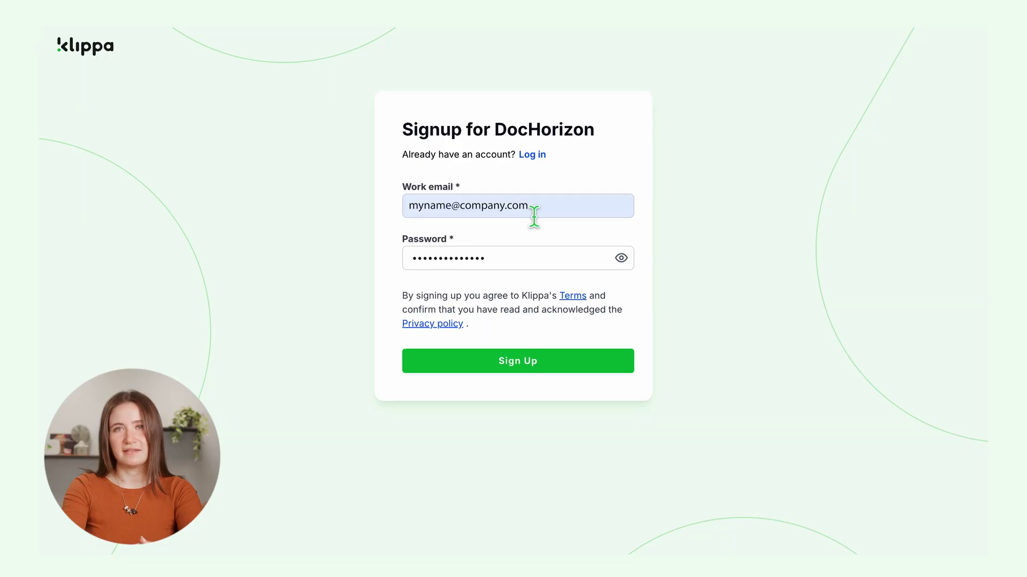
# - Submit the sign-up form and get past the full name step
pyautogui.click(525, 266)
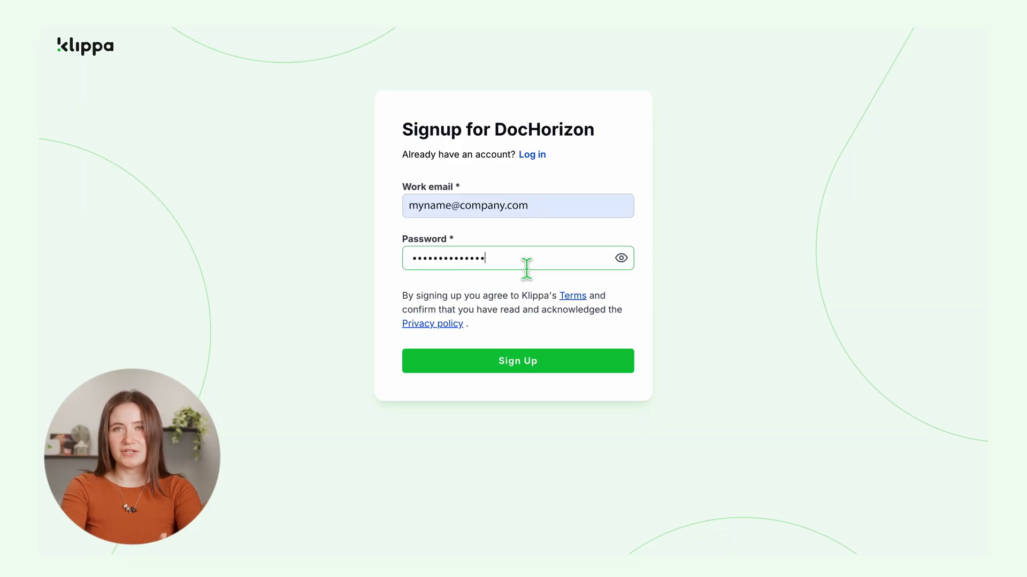
pyautogui.click(546, 369)
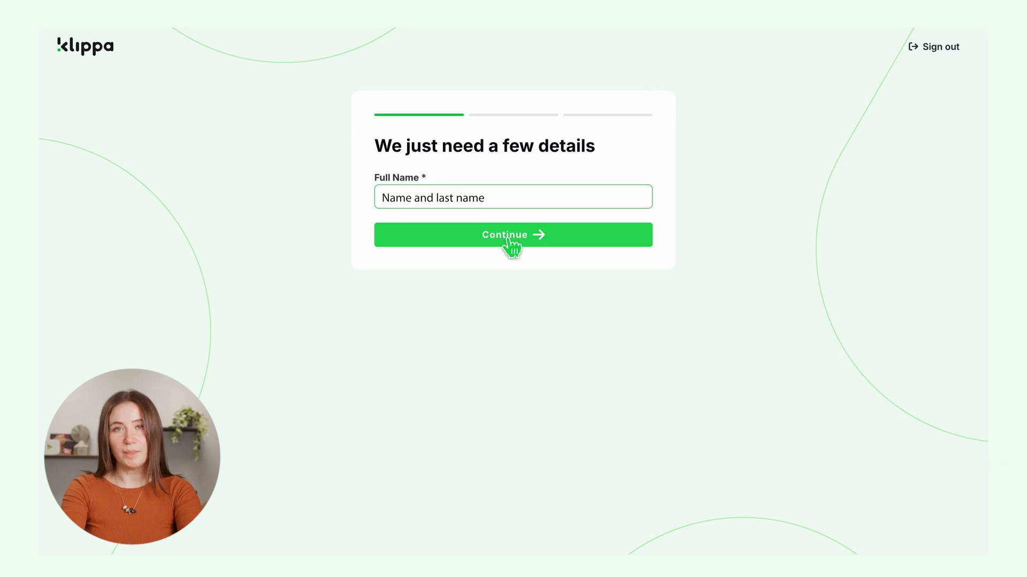
pyautogui.click(512, 244)
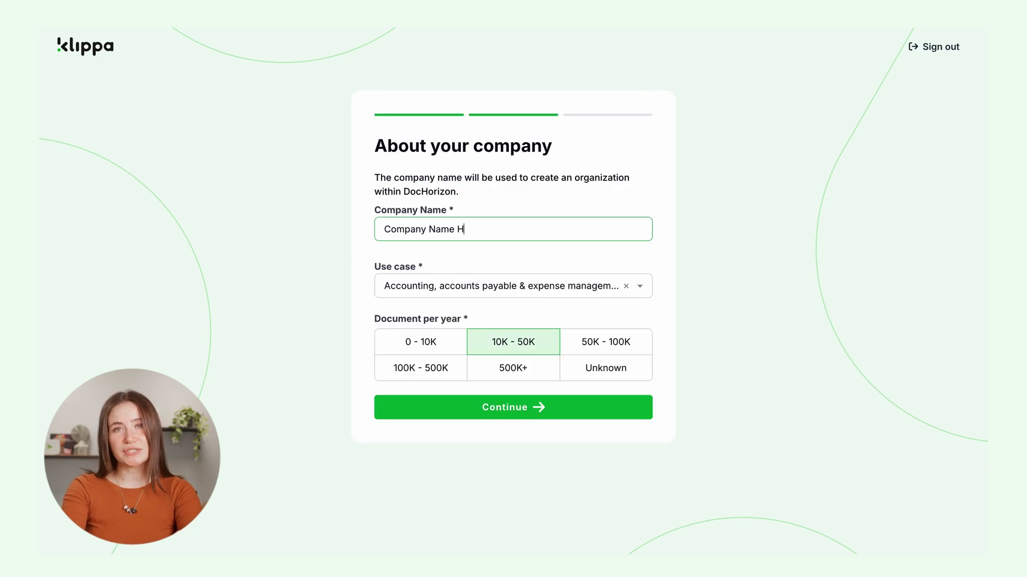
# - Enter company details with 10K - 50K documents per year and name the first project Test
pyautogui.write('ere')
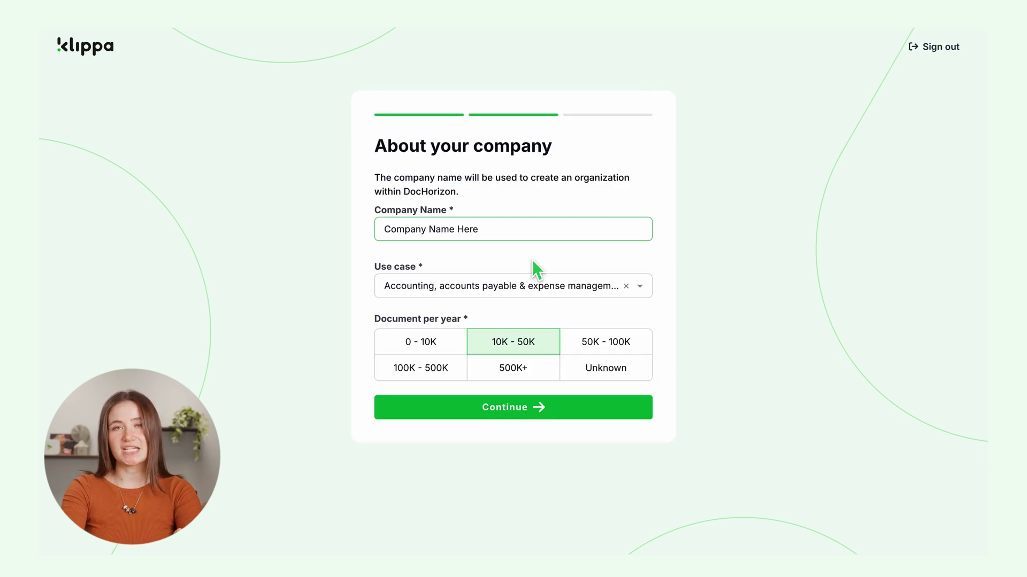
pyautogui.click(532, 348)
pyautogui.click(518, 411)
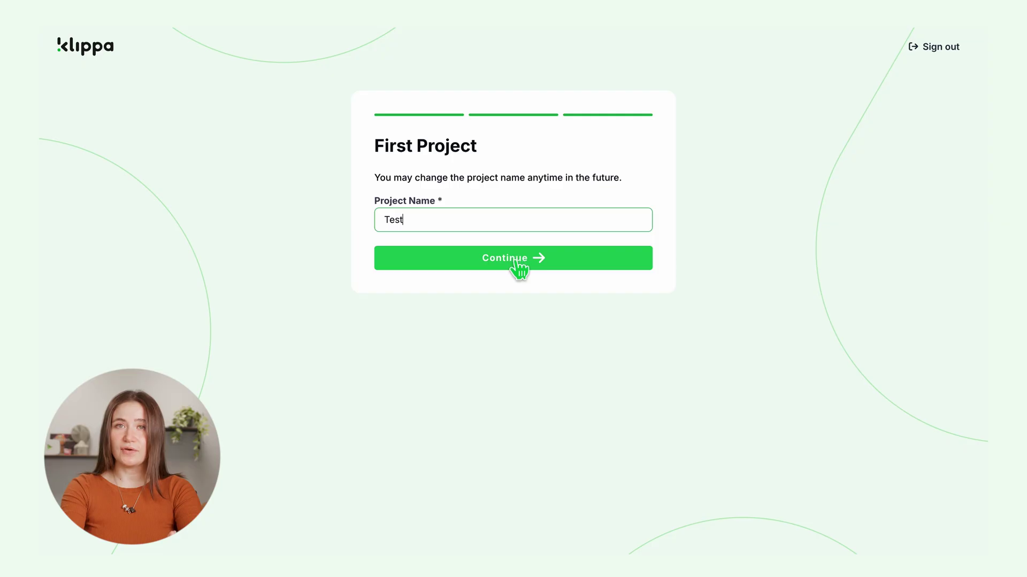
pyautogui.click(514, 260)
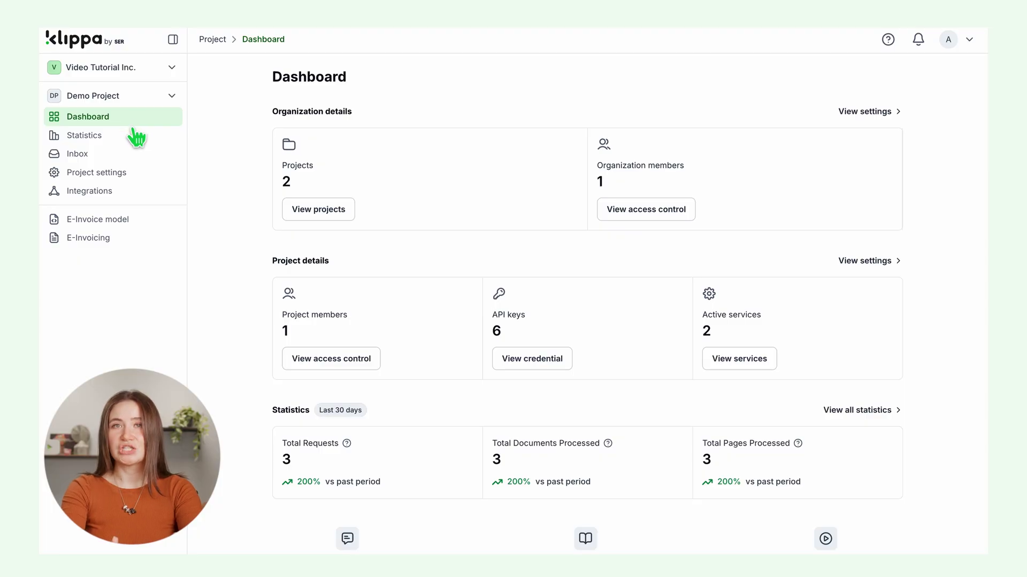
# - Enable the Document Capturing - Prompt Builder and Flow Builder services in Project settings
pyautogui.click(131, 174)
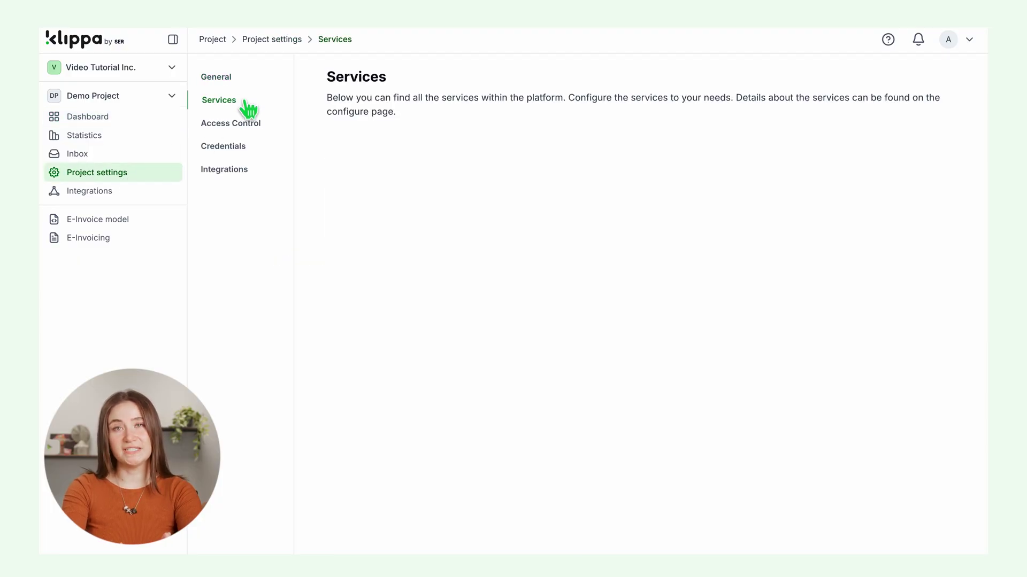
pyautogui.scroll(-3, 388, 364)
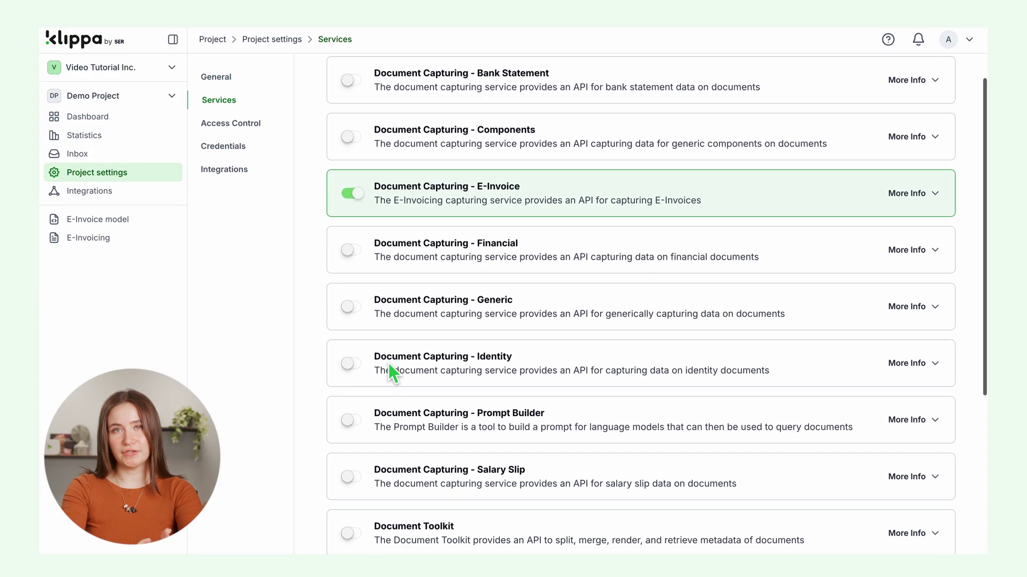
pyautogui.click(362, 368)
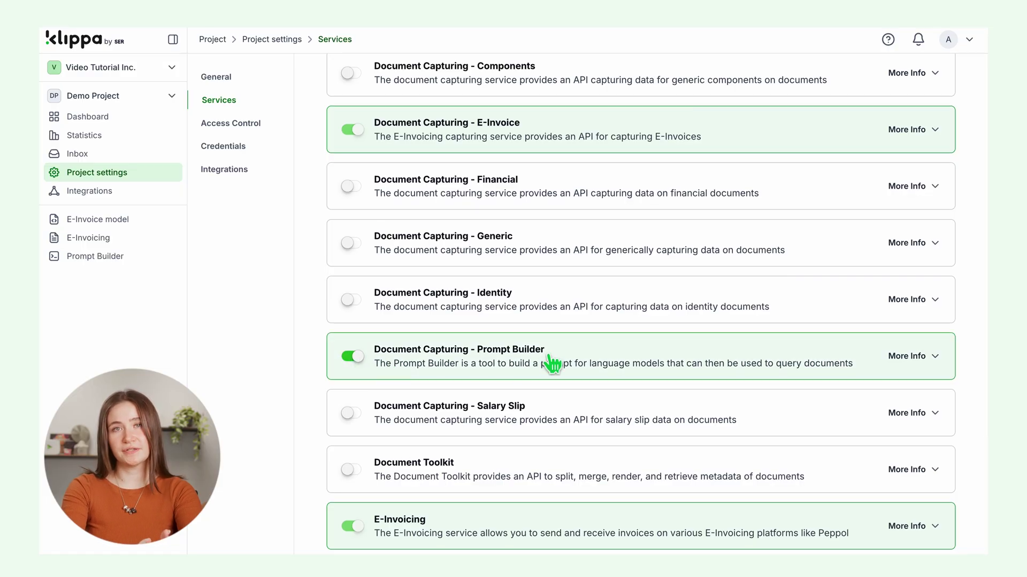
pyautogui.scroll(-4, 551, 363)
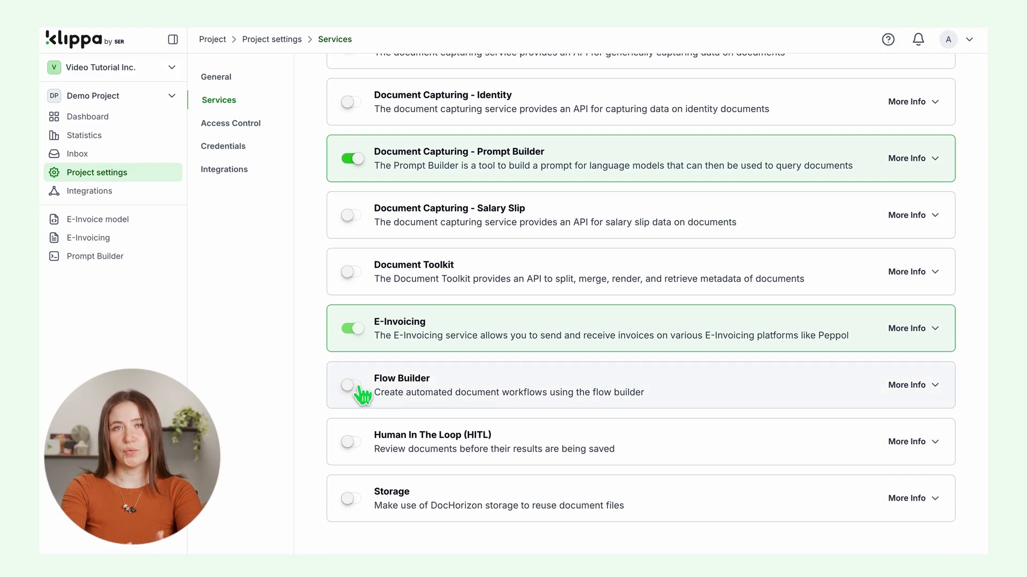
pyautogui.click(358, 386)
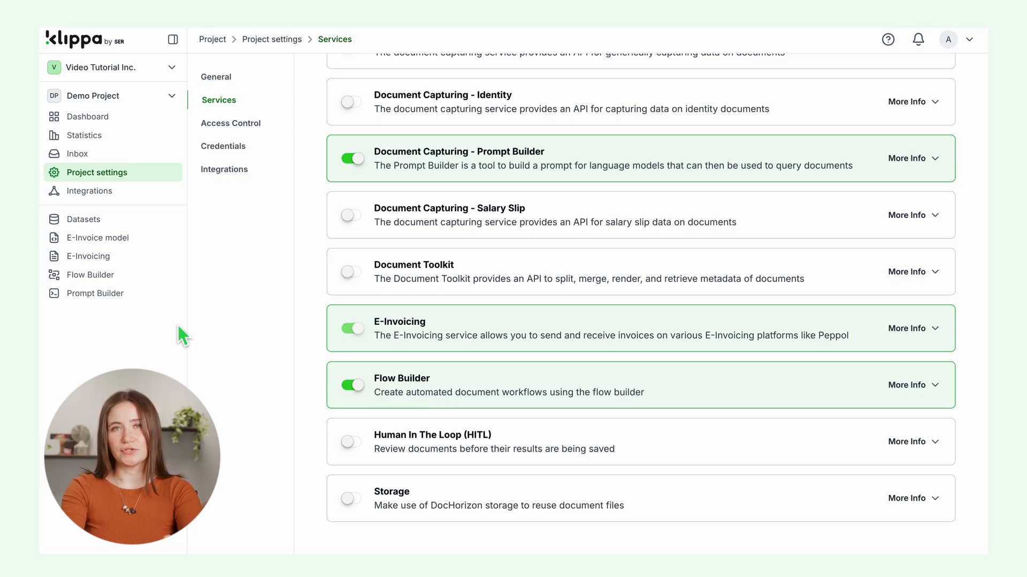
# - Create a new Prompt Builder configuration named 'Email from PDF'
pyautogui.click(110, 296)
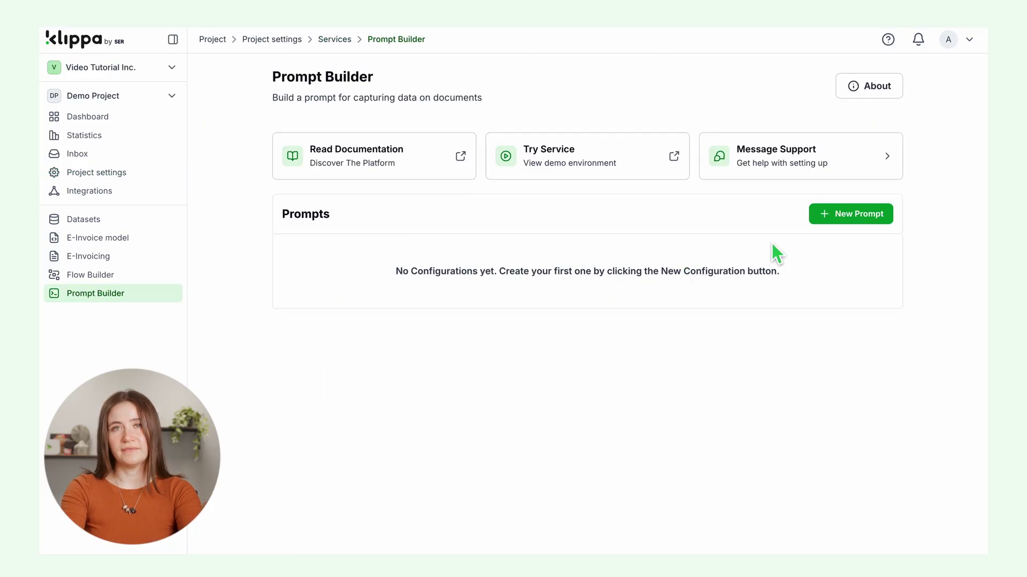
pyautogui.click(855, 216)
pyautogui.write('Email ')
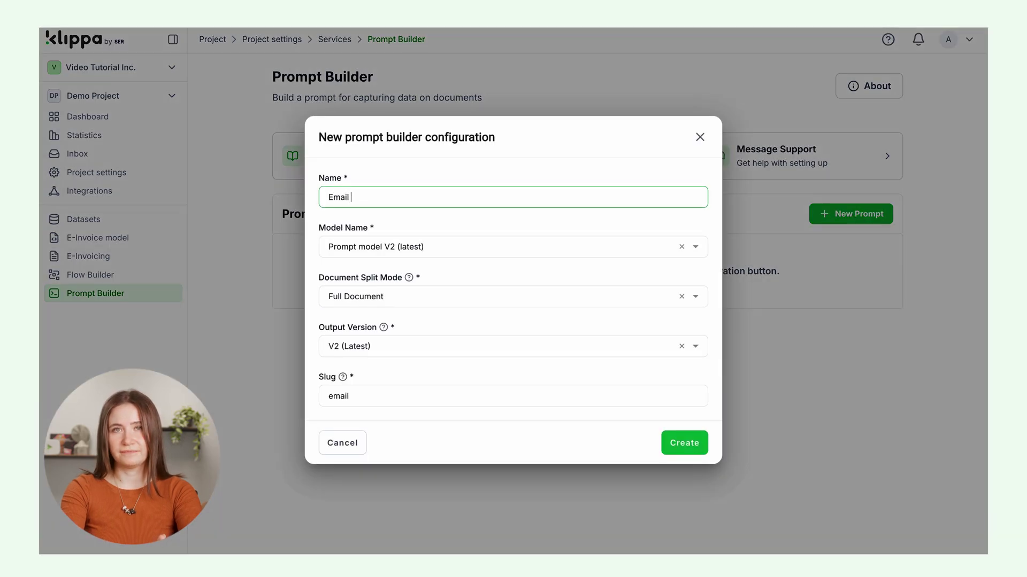
pyautogui.write('from PDF')
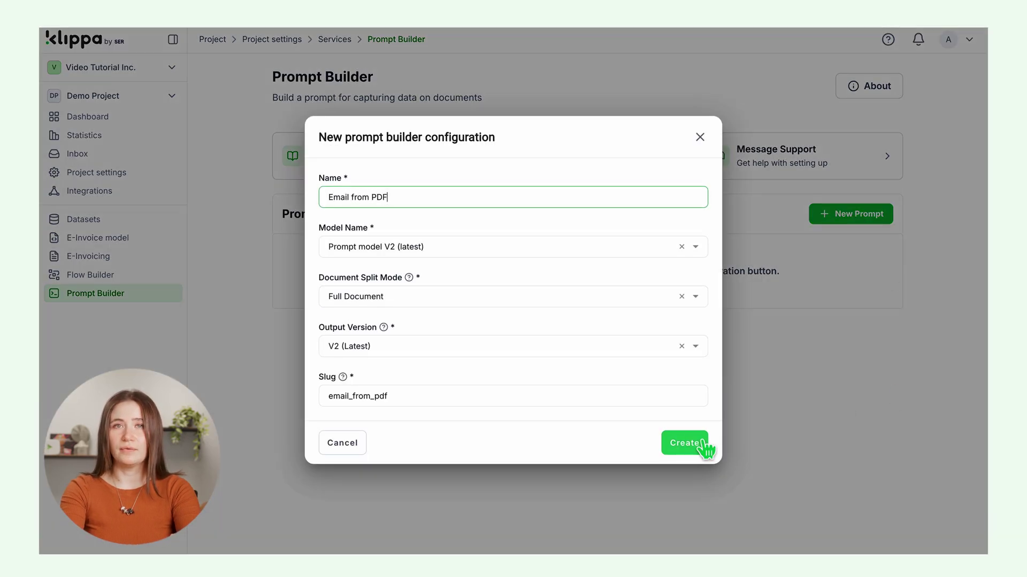
pyautogui.click(694, 445)
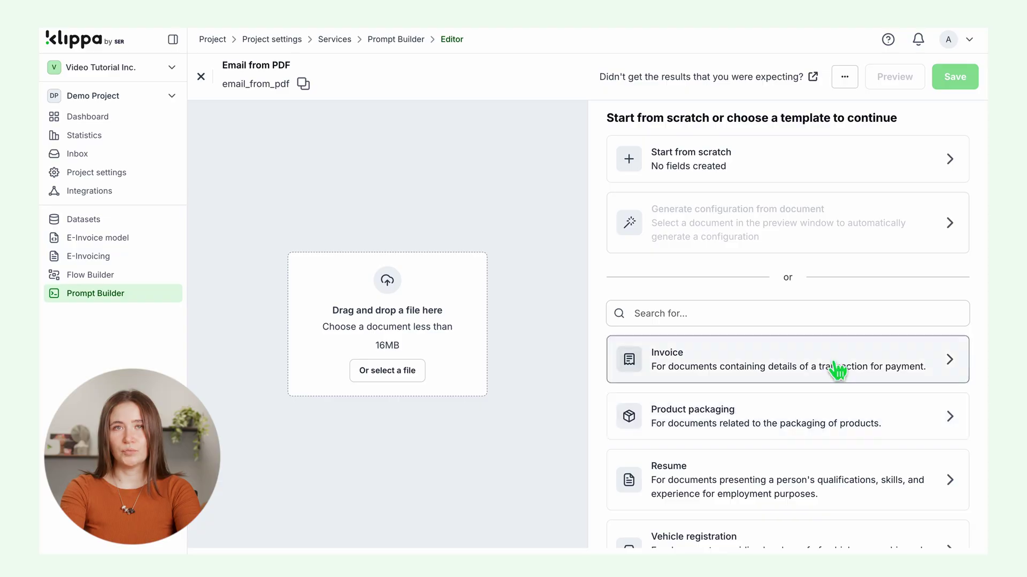
# - Upload detailed-invoice.pdf into the preview and apply the Invoice template
pyautogui.click(394, 375)
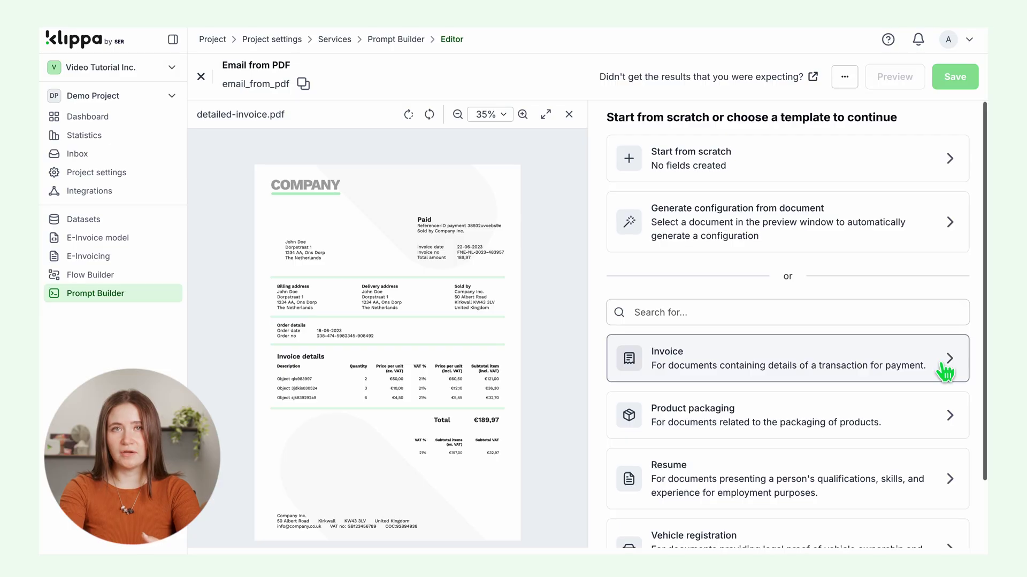
pyautogui.scroll(-2, 945, 373)
pyautogui.scroll(2, 941, 369)
pyautogui.click(887, 368)
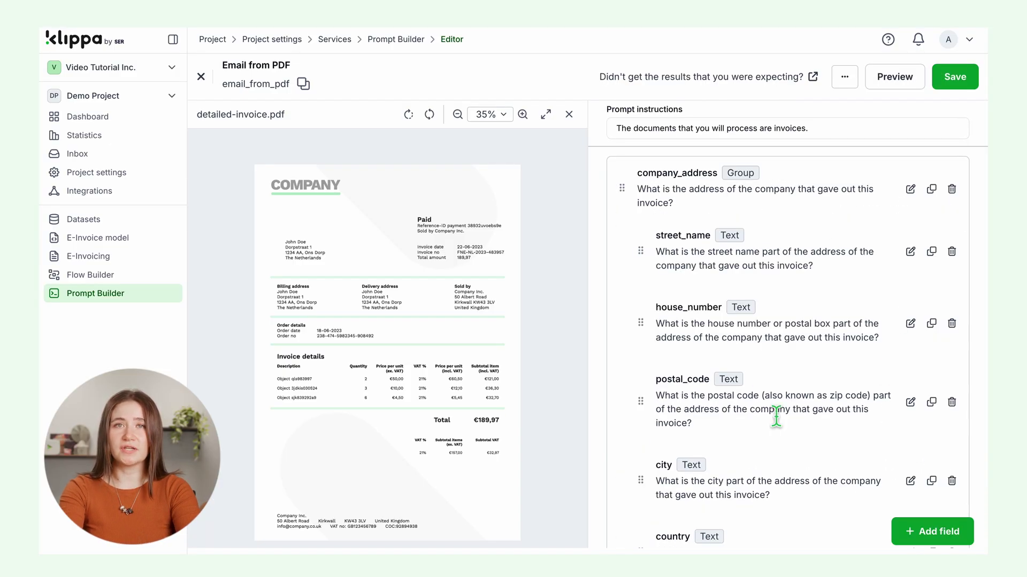
pyautogui.scroll(-6, 777, 417)
pyautogui.scroll(7, 774, 410)
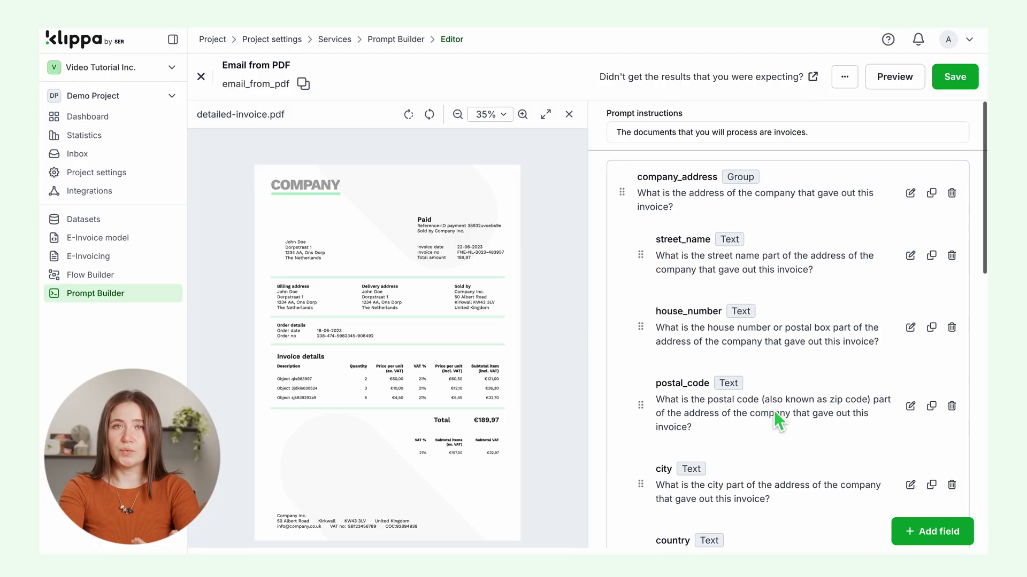
# - Delete all the Invoice template field groups, including company_address and dates
pyautogui.click(910, 201)
pyautogui.click(927, 359)
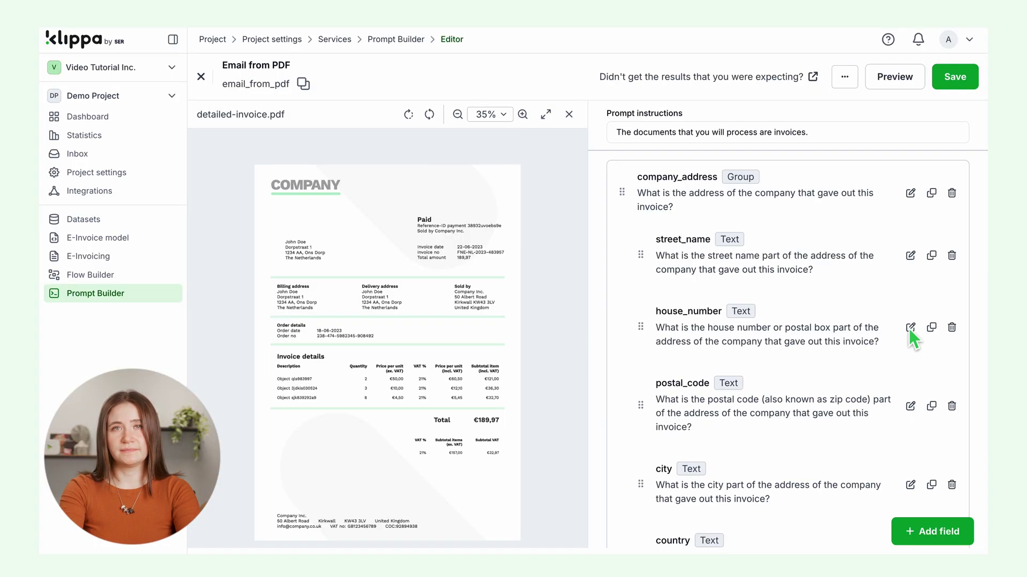
pyautogui.click(952, 194)
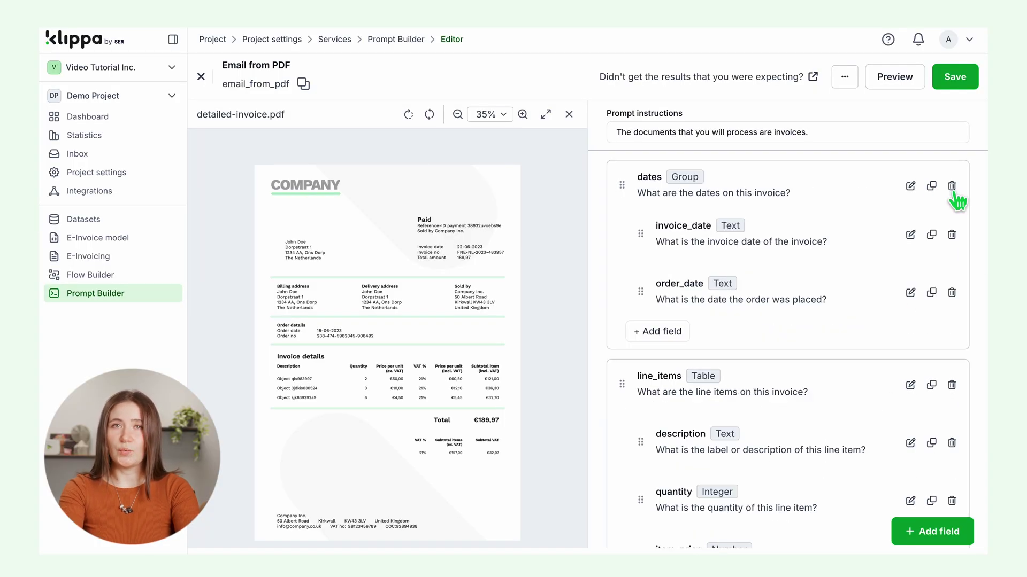
pyautogui.click(952, 187)
pyautogui.click(952, 187)
pyautogui.click(953, 187)
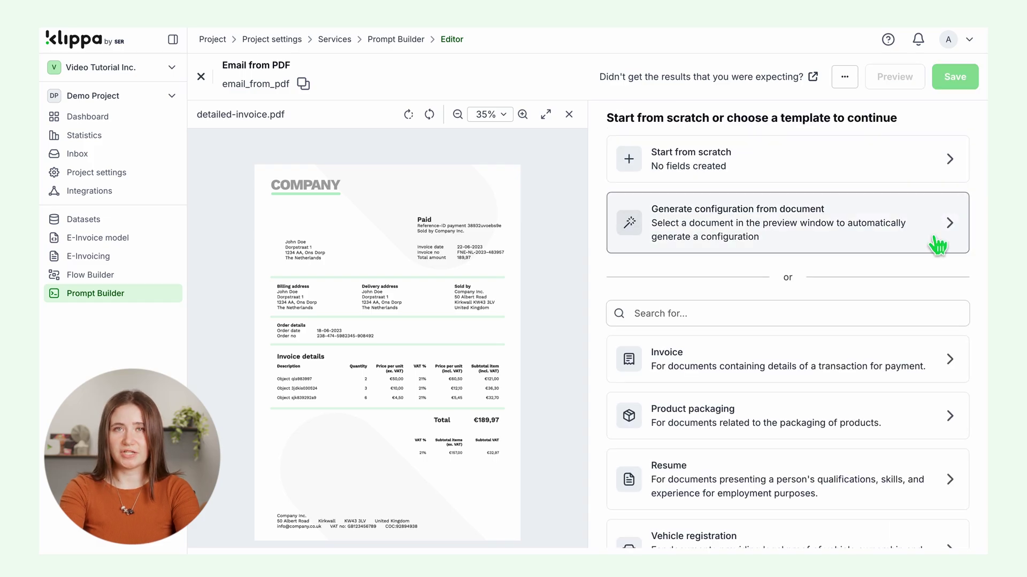
# - Start from scratch with a new field named Emailadress of type Text
pyautogui.click(755, 167)
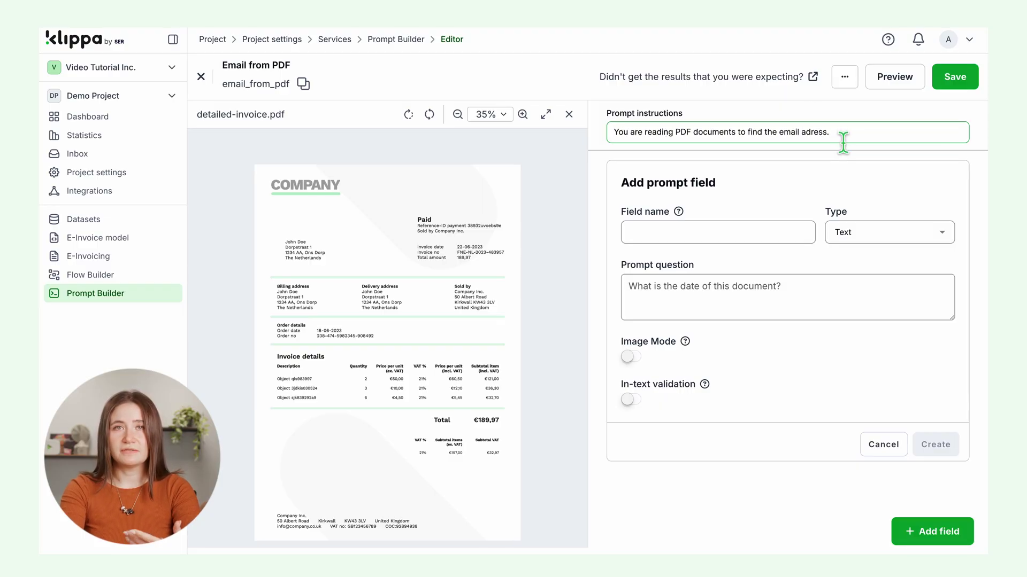
pyautogui.click(743, 238)
pyautogui.write('Emailadress')
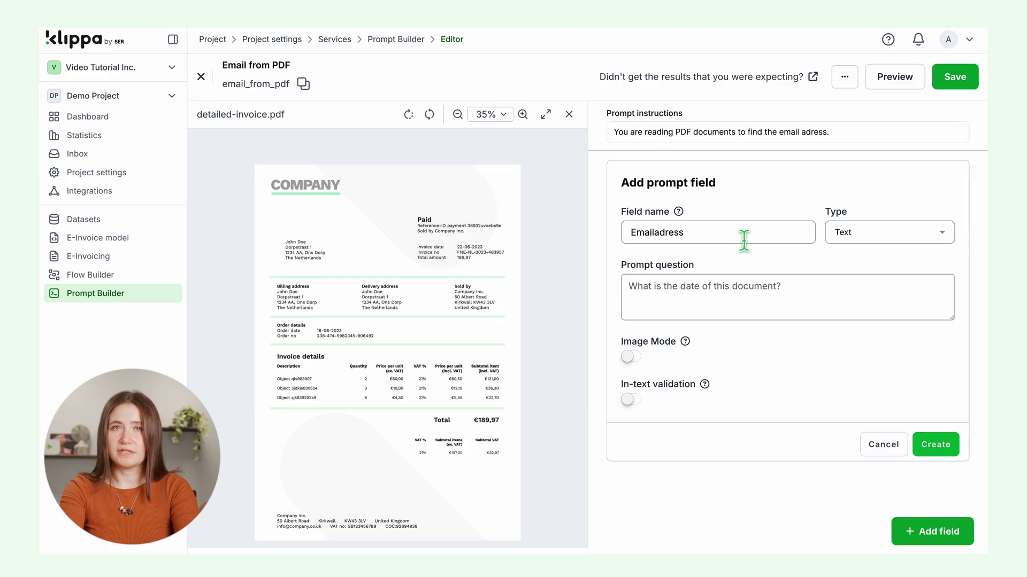
pyautogui.click(917, 235)
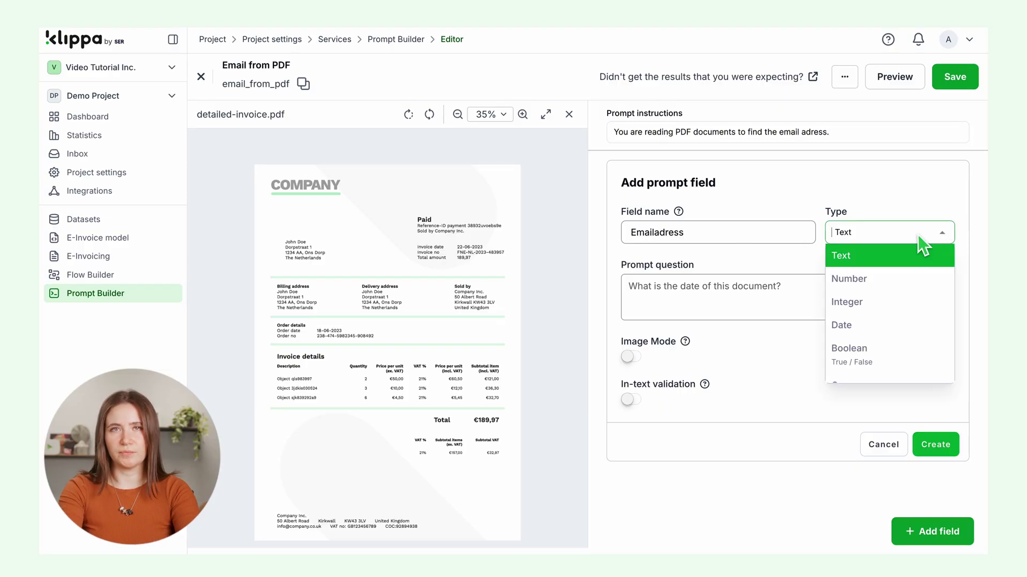
pyautogui.click(881, 259)
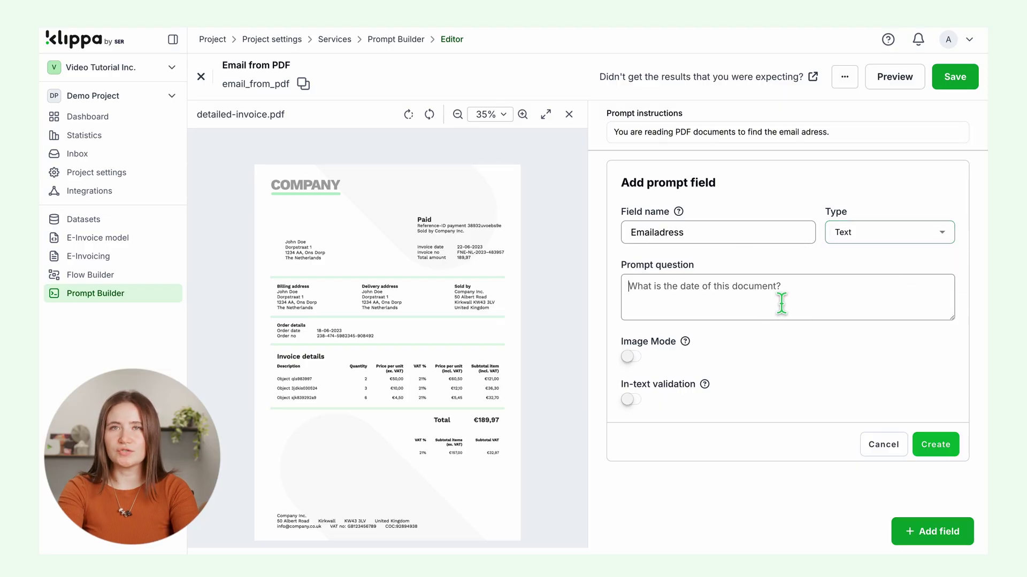
# - Set the prompt 'What is the email adress in the document?', leave Image Mode off, create, and preview
pyautogui.click(832, 306)
pyautogui.write('What is the email adress in the document?')
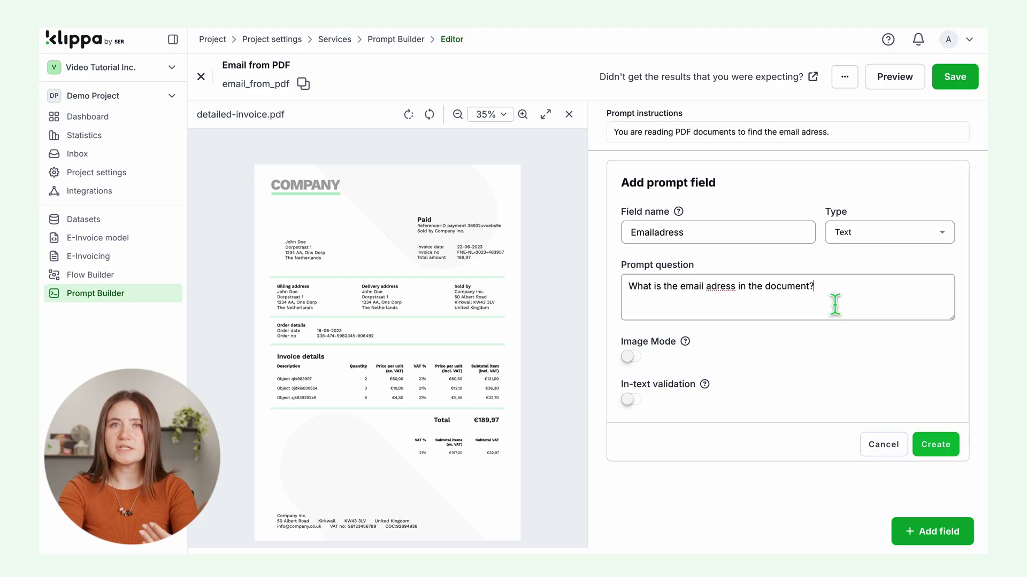
pyautogui.click(632, 357)
pyautogui.click(632, 357)
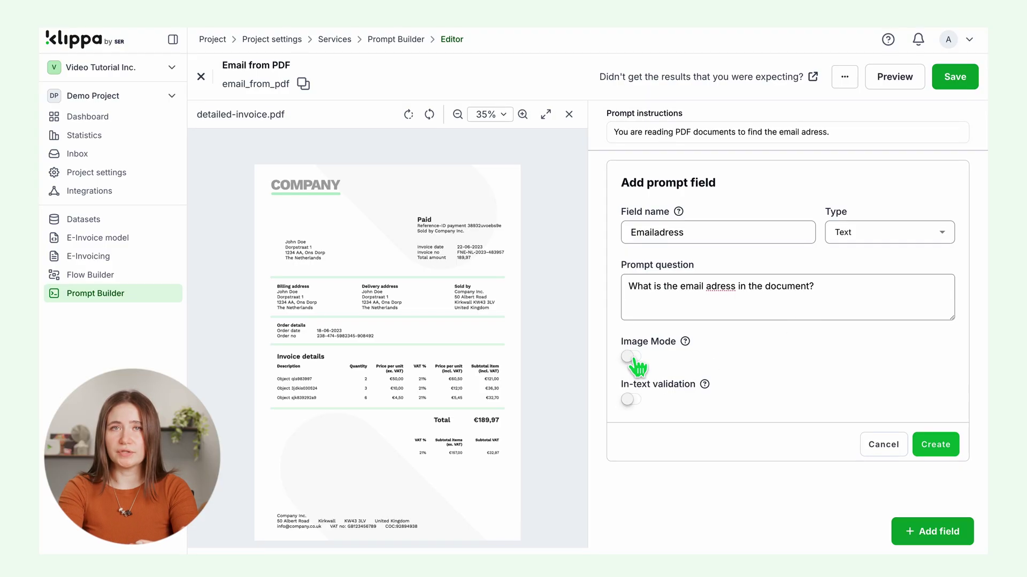
pyautogui.click(935, 448)
pyautogui.click(889, 79)
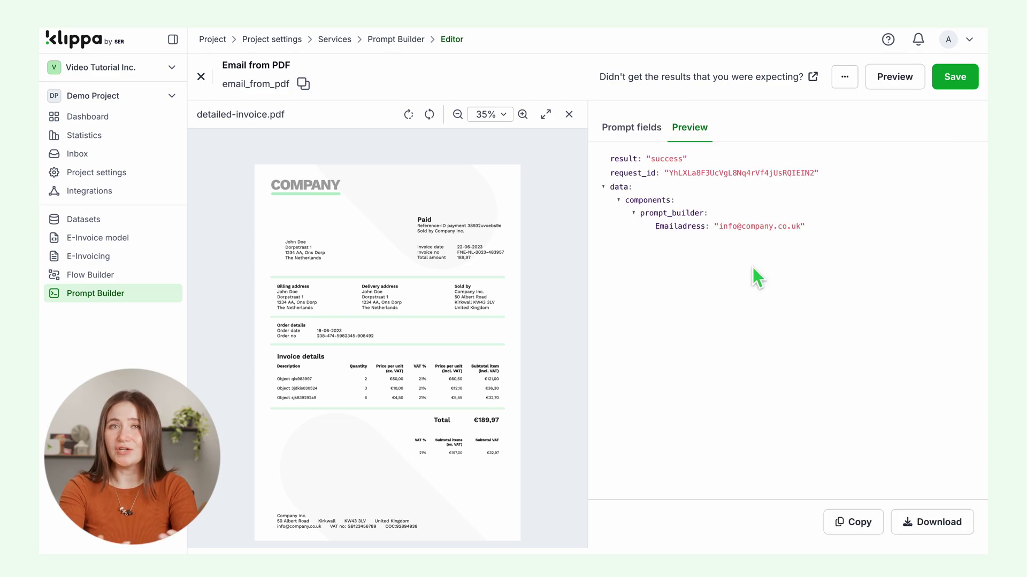
# - Save the Email from PDF configuration and go to the Flow Builder
pyautogui.click(964, 92)
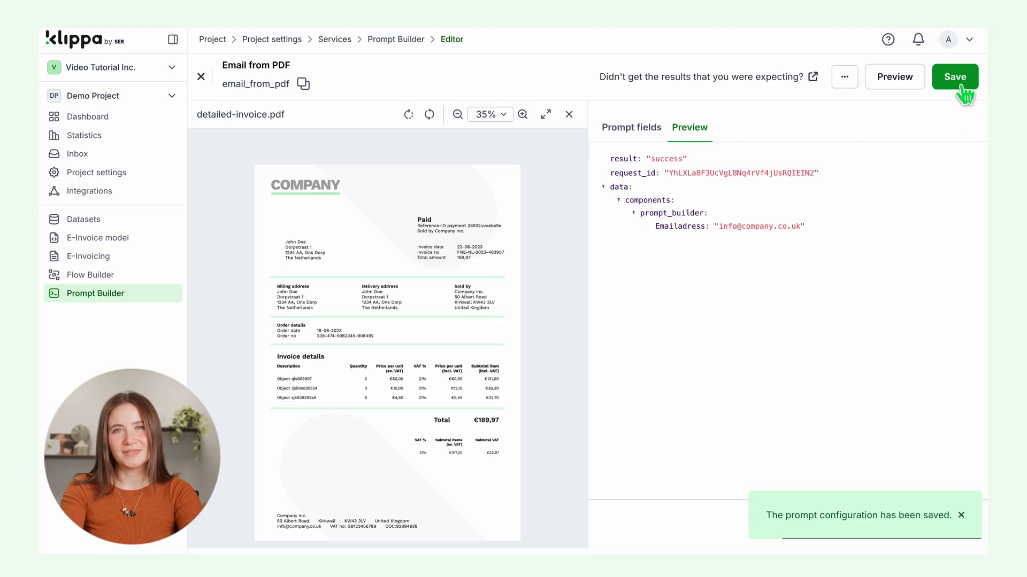
pyautogui.click(89, 279)
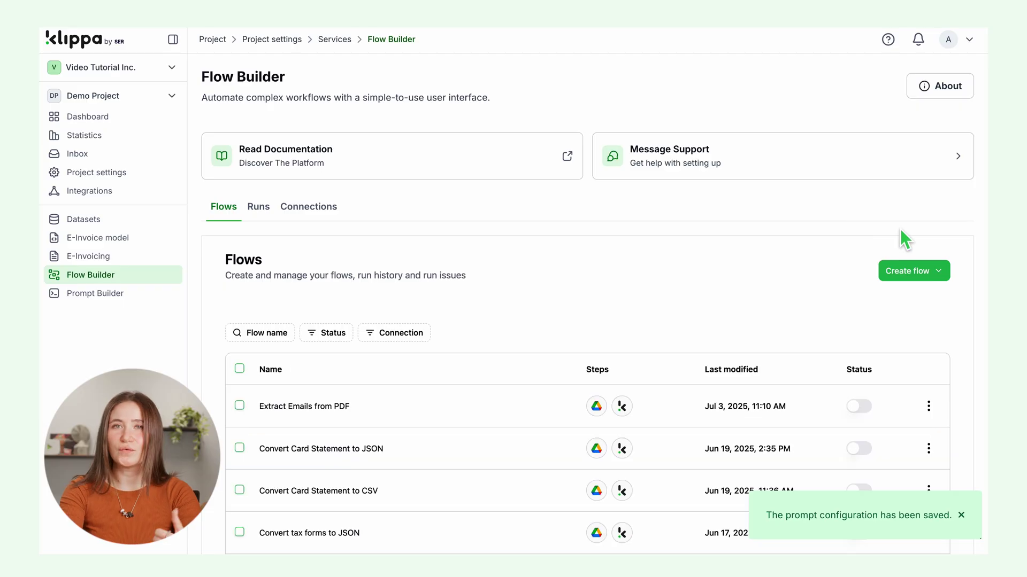
# - Create a flow from scratch titled 'Extract emails from PDFs'
pyautogui.click(930, 274)
pyautogui.click(862, 295)
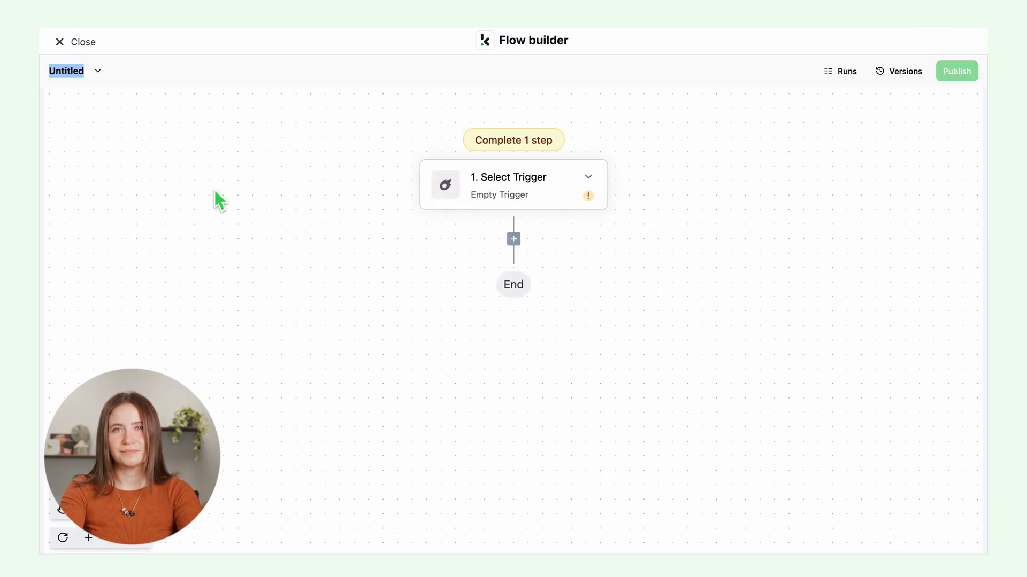
pyautogui.write('Ex')
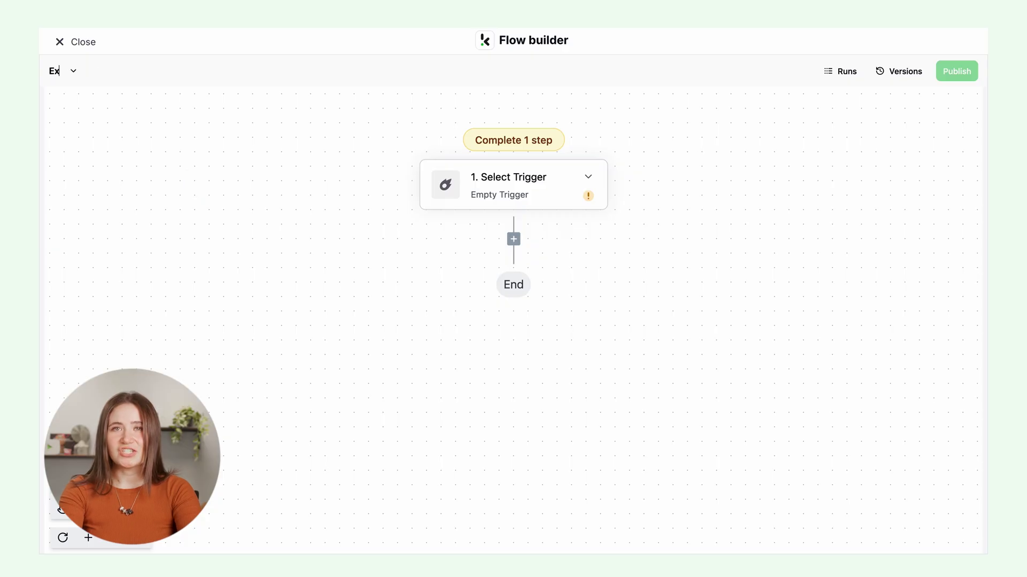
pyautogui.write('tract emails')
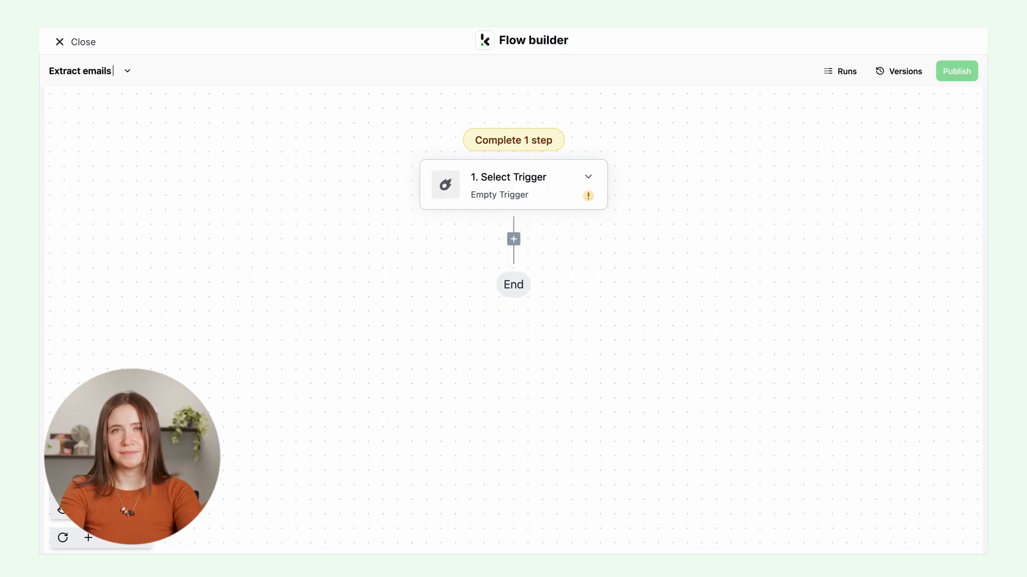
pyautogui.write(' from PDFs')
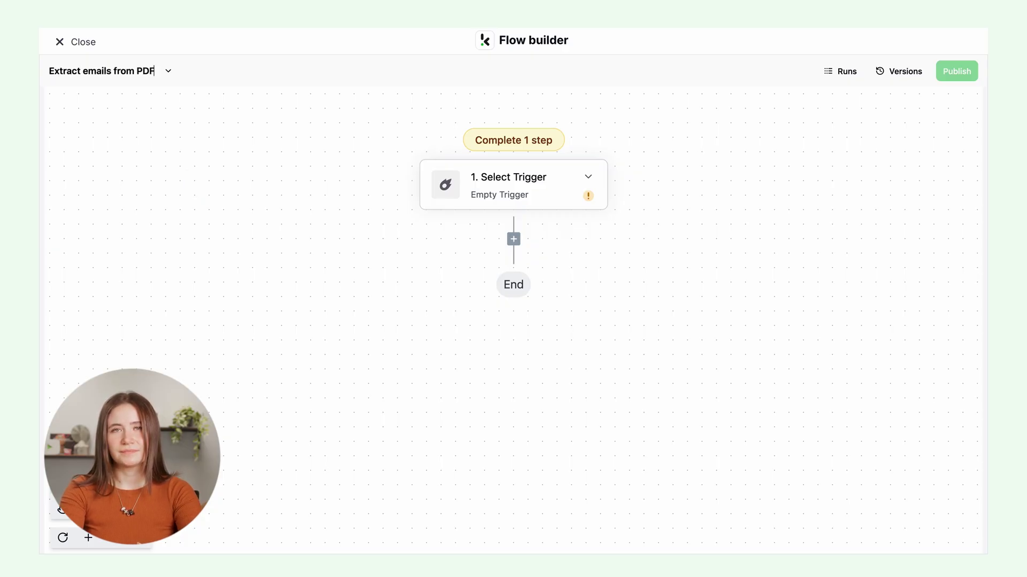
# - Set the flow trigger to Google Drive New File
pyautogui.click(515, 193)
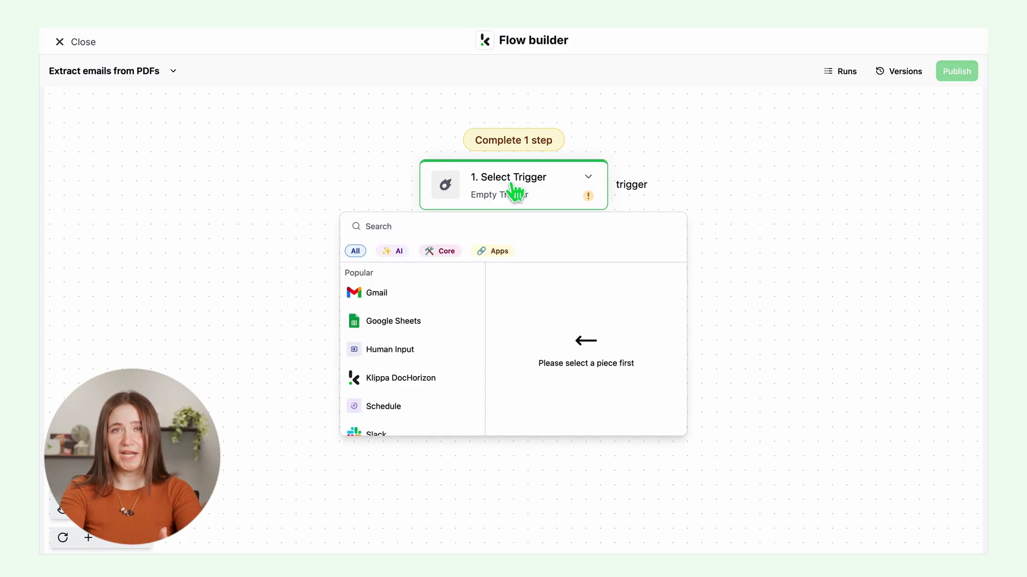
pyautogui.click(441, 231)
pyautogui.write('Google')
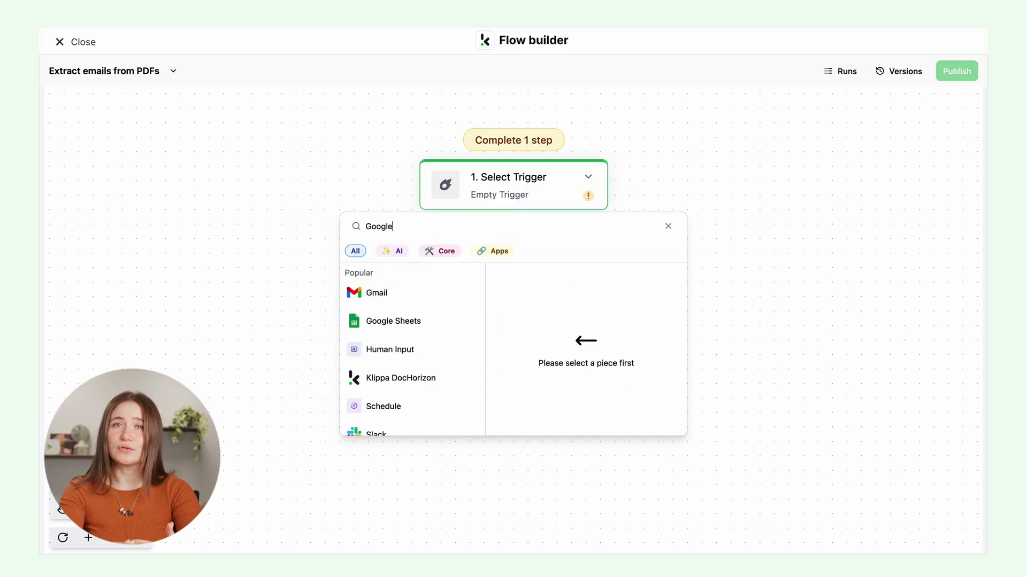
pyautogui.write(' drive')
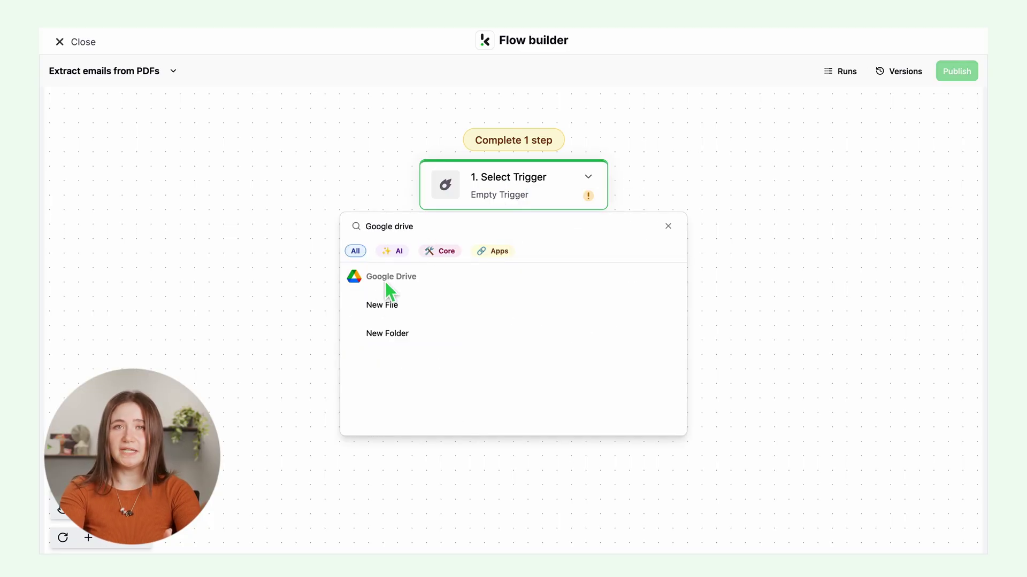
pyautogui.click(381, 307)
# - Use the google-drive connection on the Input folder, include file content, and load sample data
pyautogui.click(877, 214)
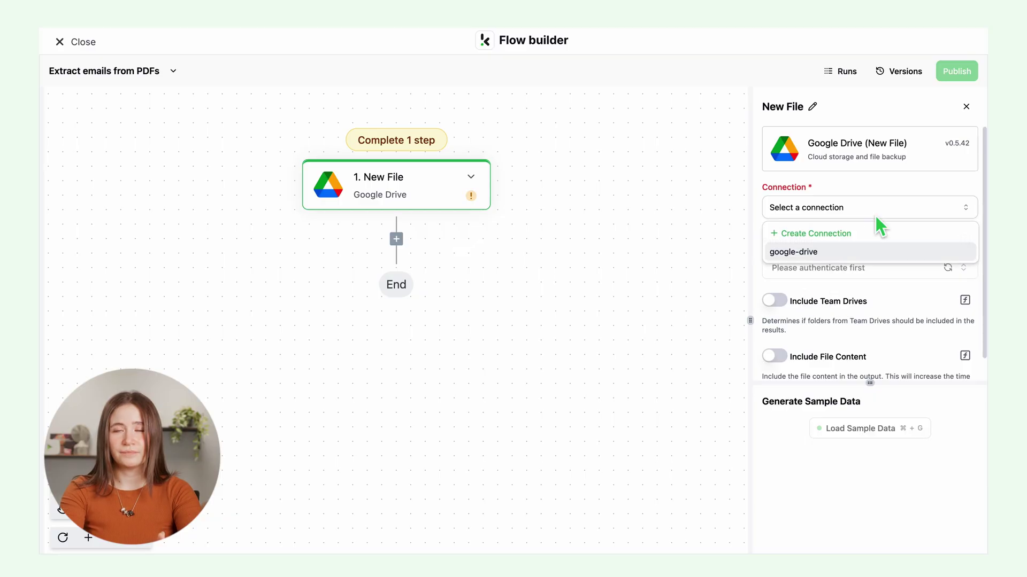
pyautogui.click(861, 251)
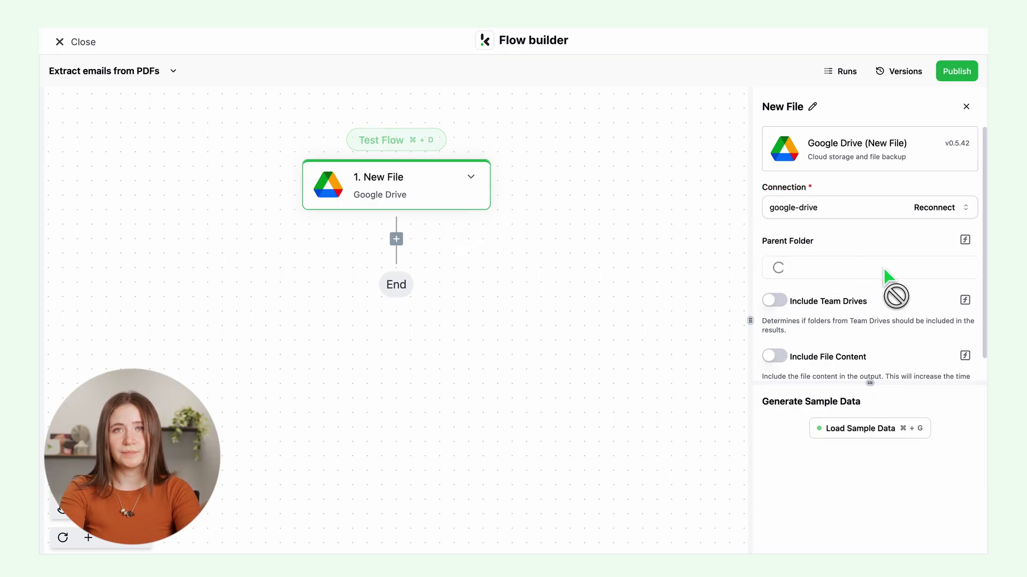
pyautogui.click(887, 270)
pyautogui.write('inp')
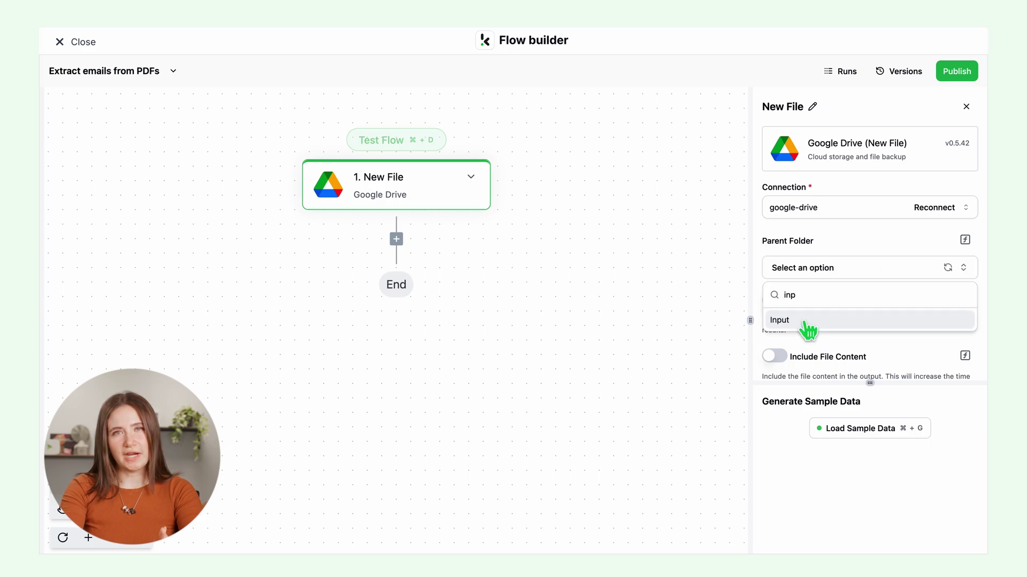
pyautogui.click(805, 320)
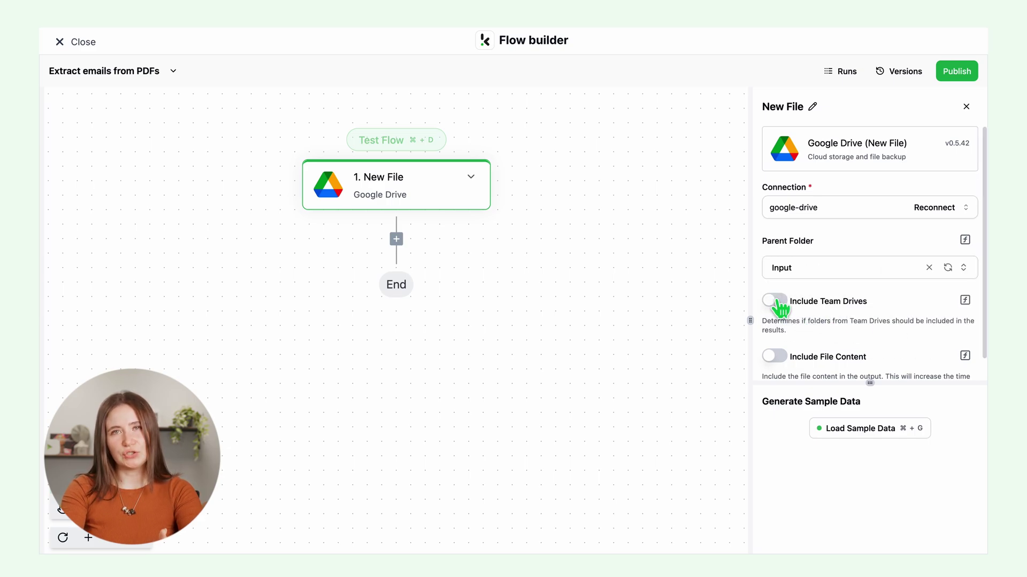
pyautogui.click(779, 356)
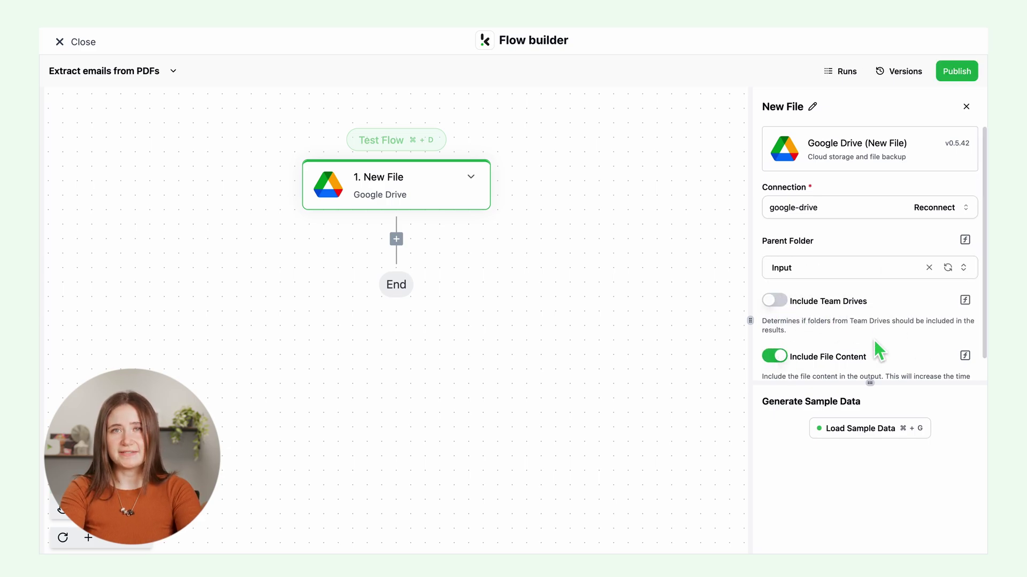
pyautogui.scroll(-1, 875, 348)
pyautogui.click(875, 430)
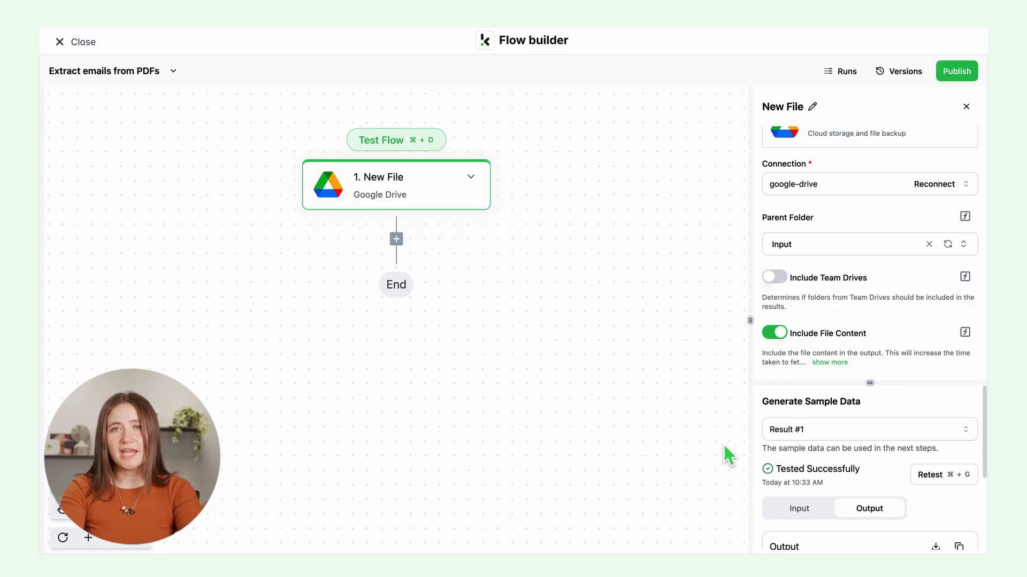
# - Add a Document Capture: Prompt builder step using Default DocHorizon Platform and Email from PDF
pyautogui.click(397, 241)
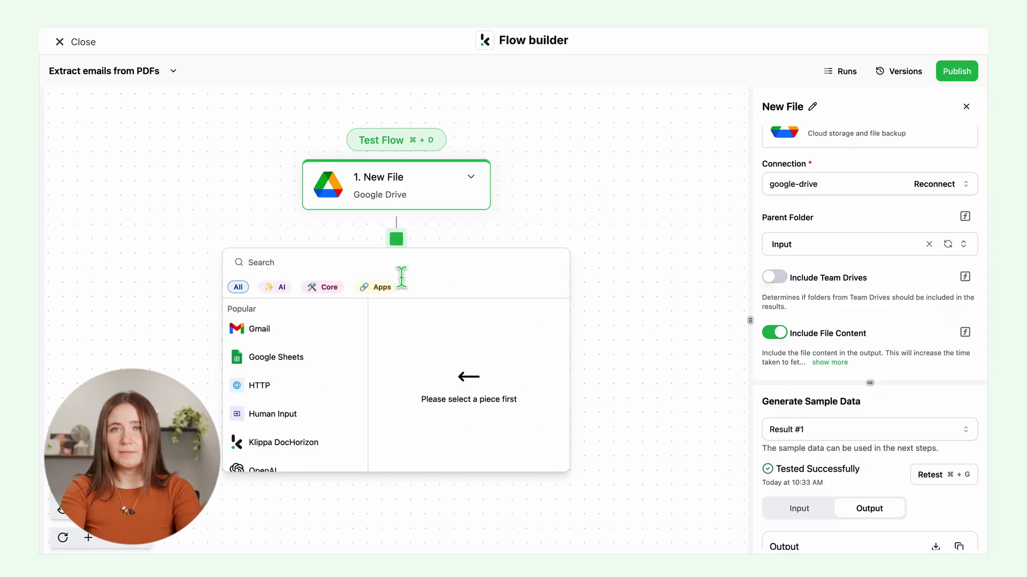
pyautogui.write('Document c')
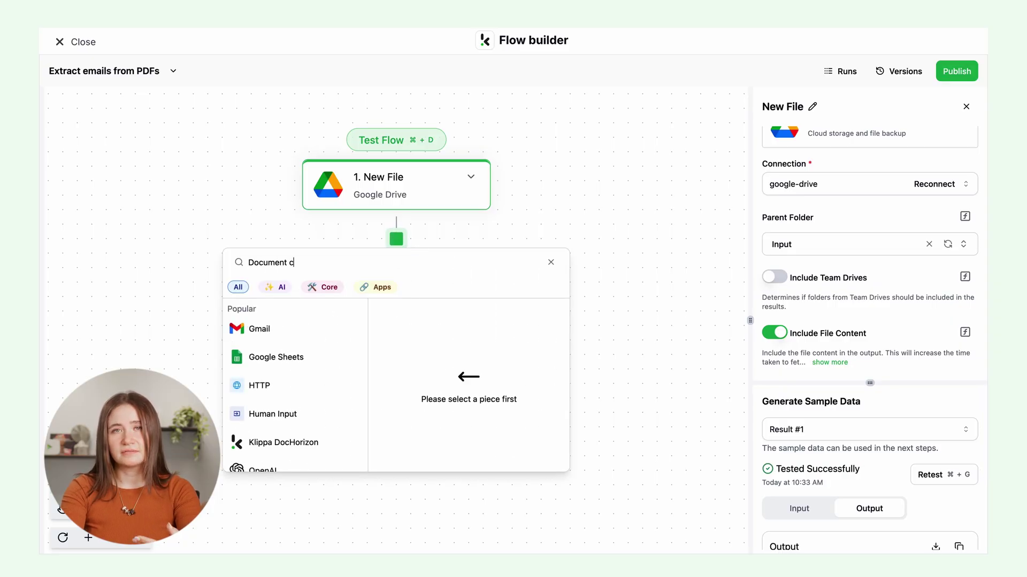
pyautogui.write('apture')
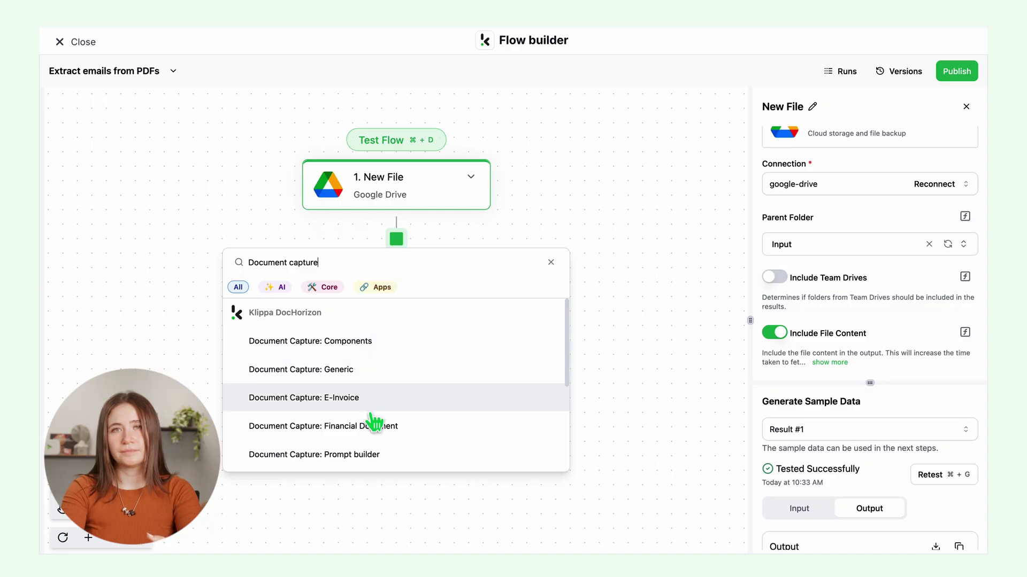
pyautogui.click(367, 455)
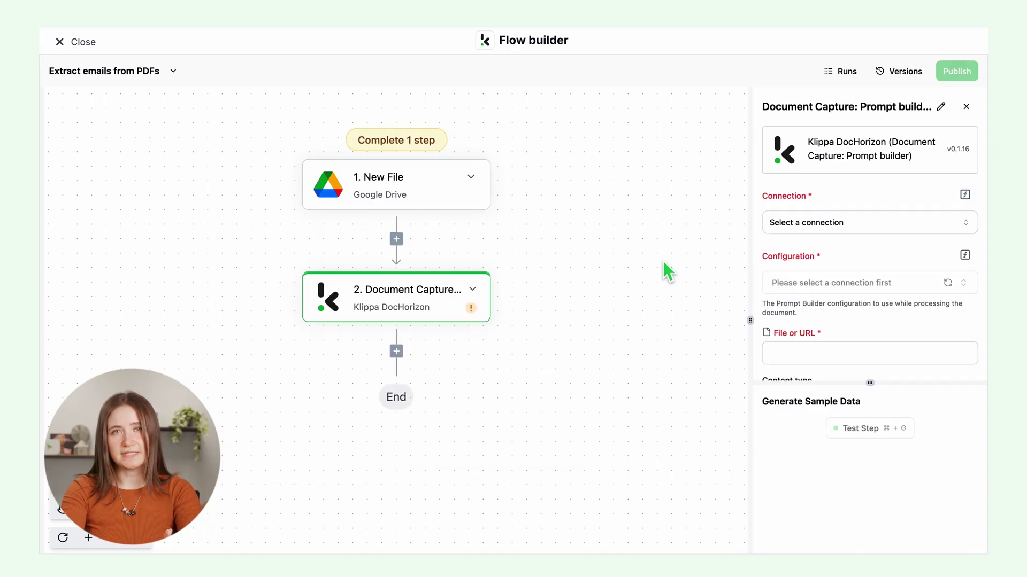
pyautogui.click(837, 229)
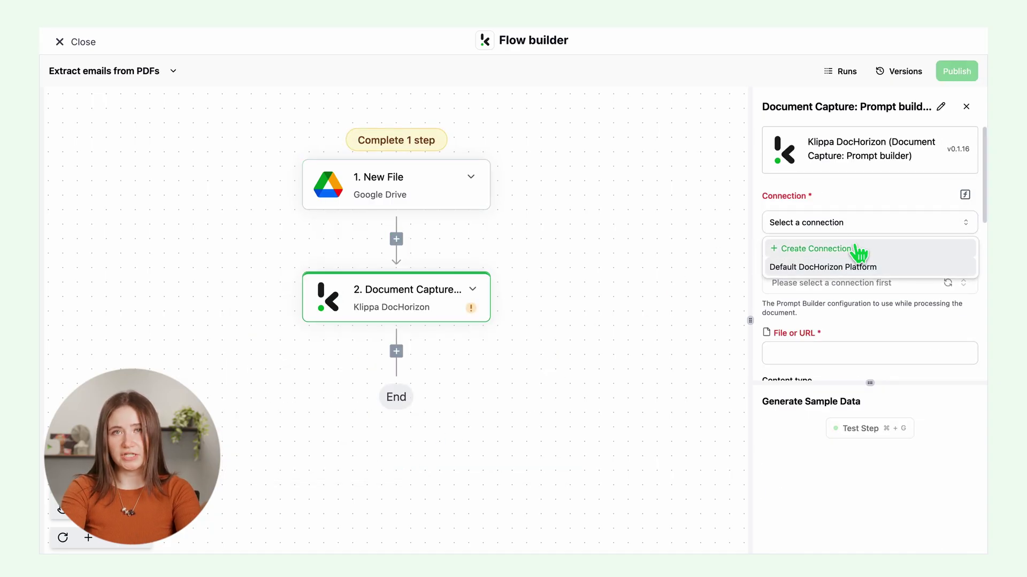
pyautogui.click(859, 267)
pyautogui.click(874, 289)
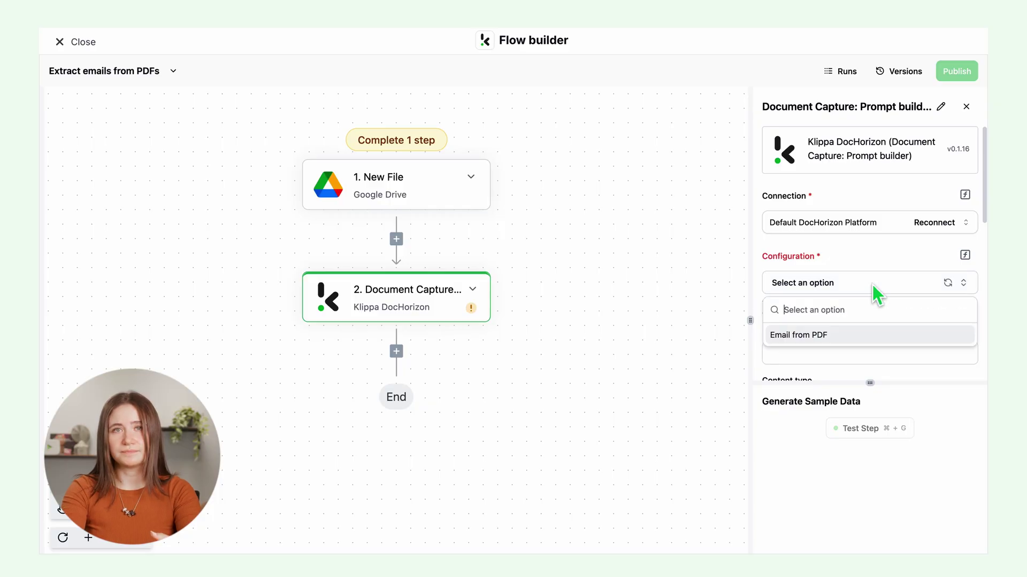
# - Map the New File content into File or URL and test the step
pyautogui.click(824, 353)
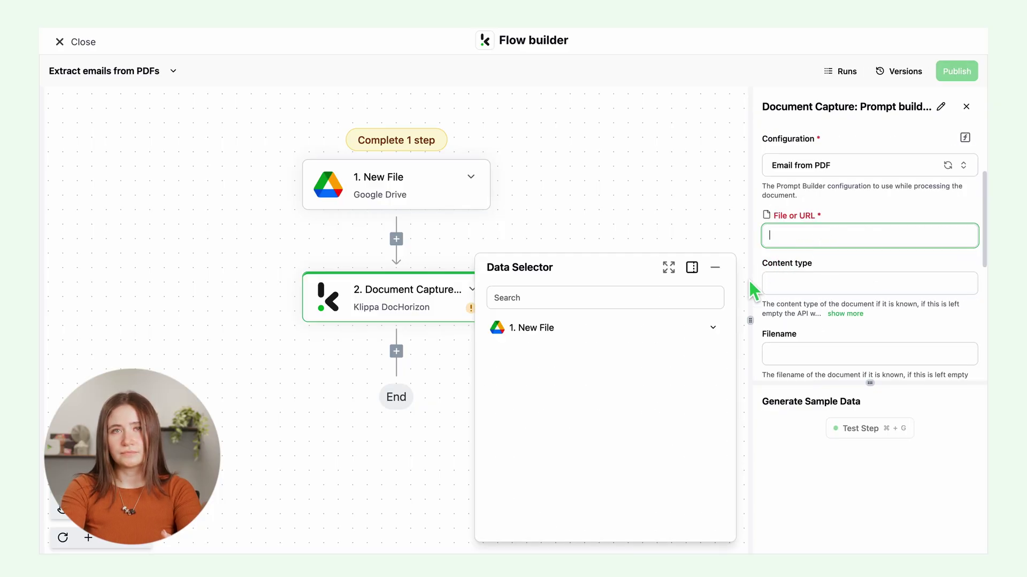
pyautogui.click(716, 328)
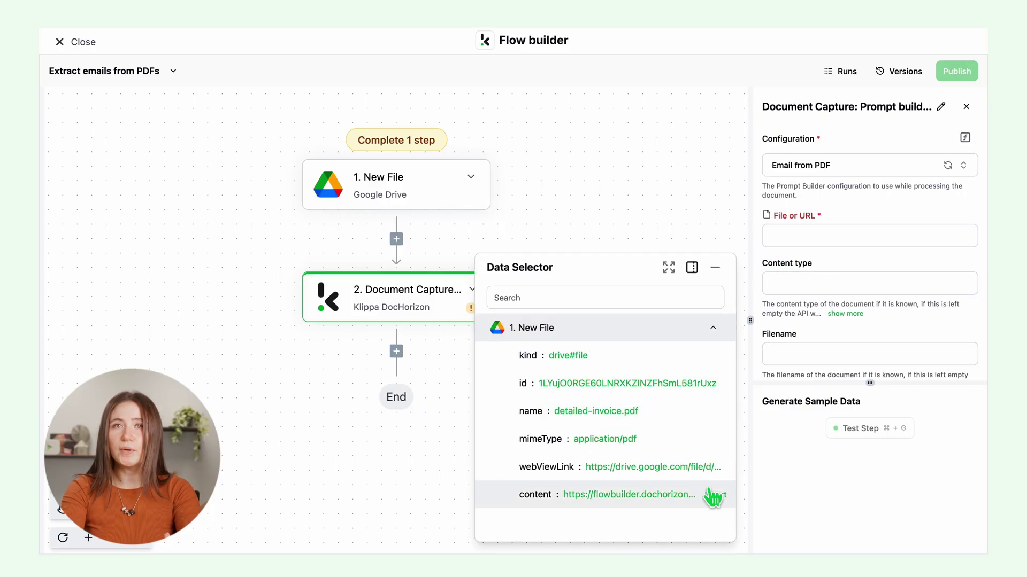
pyautogui.click(717, 496)
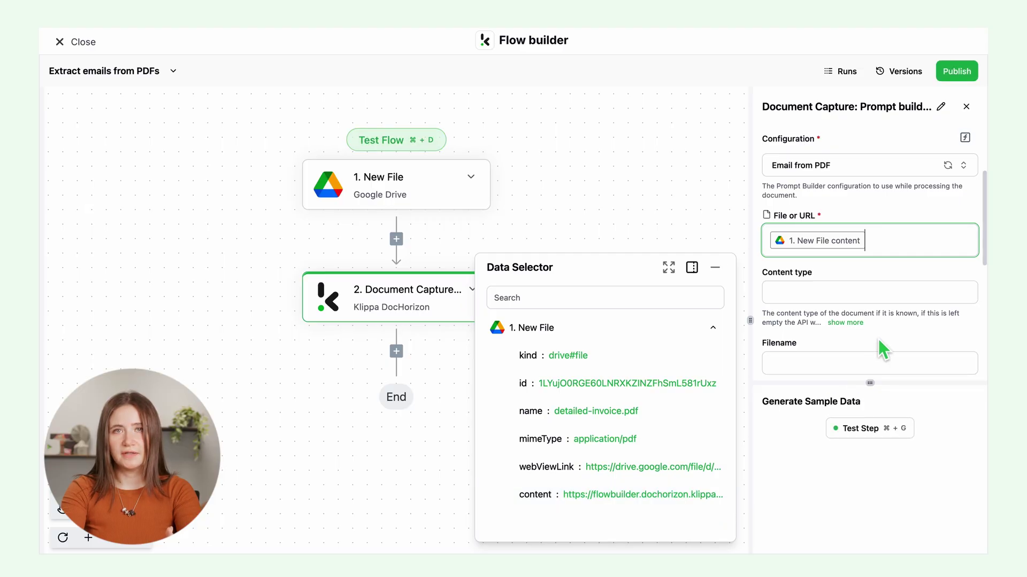
pyautogui.scroll(-3, 880, 348)
pyautogui.scroll(-3, 881, 350)
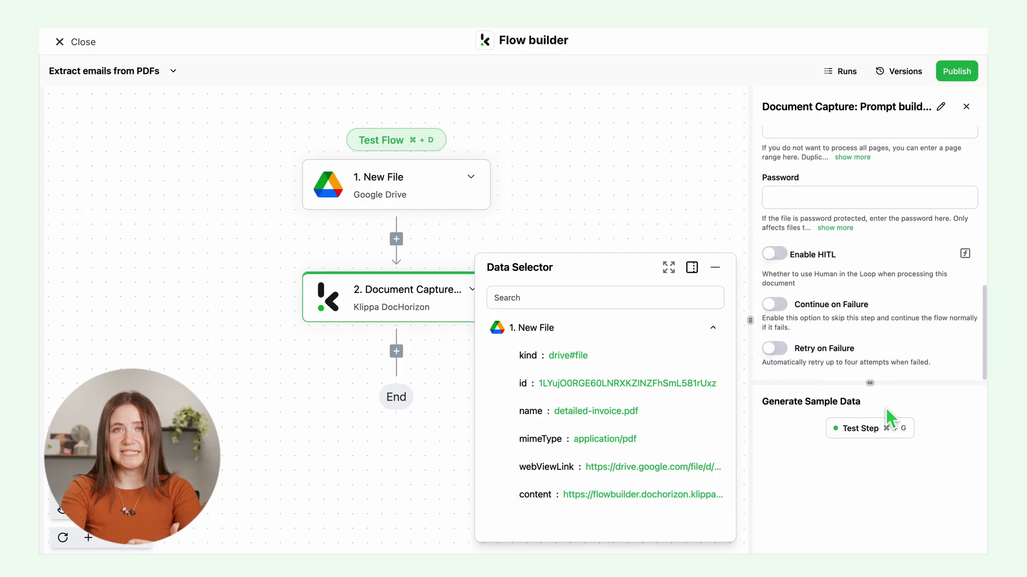
pyautogui.click(886, 434)
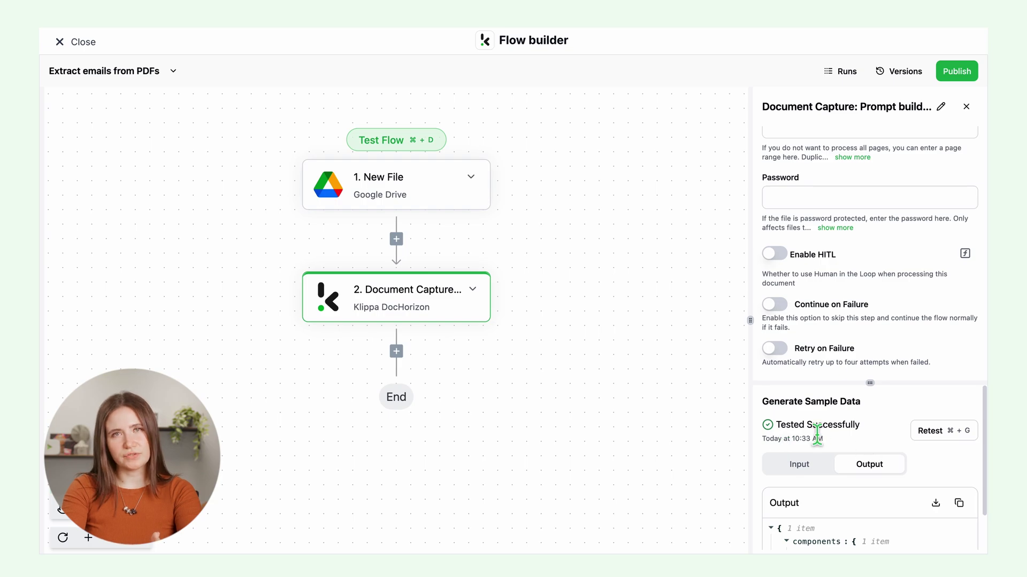
# - Add a Google Drive Create new file step with the google-drive connection
pyautogui.click(397, 353)
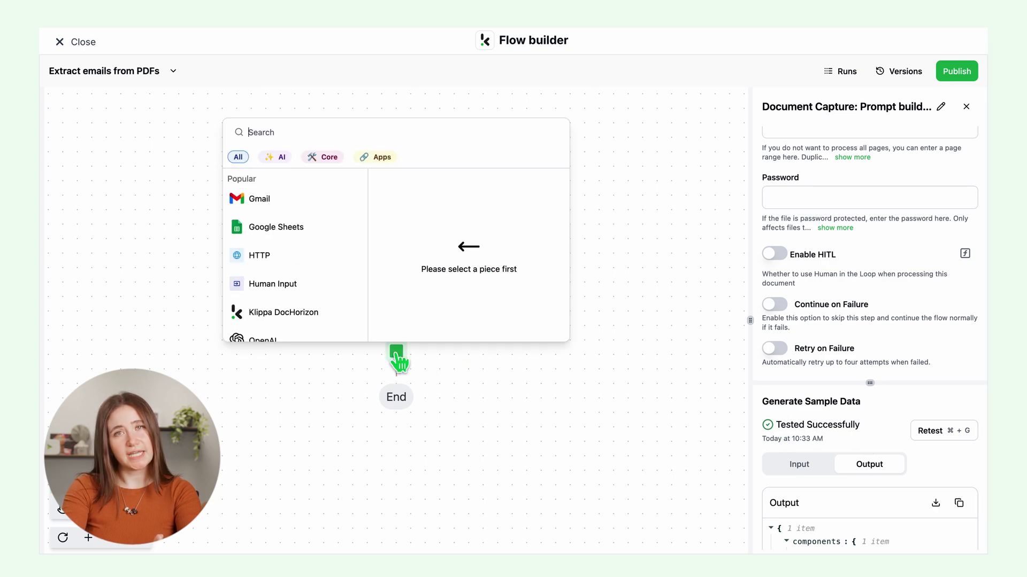
pyautogui.write('Goog')
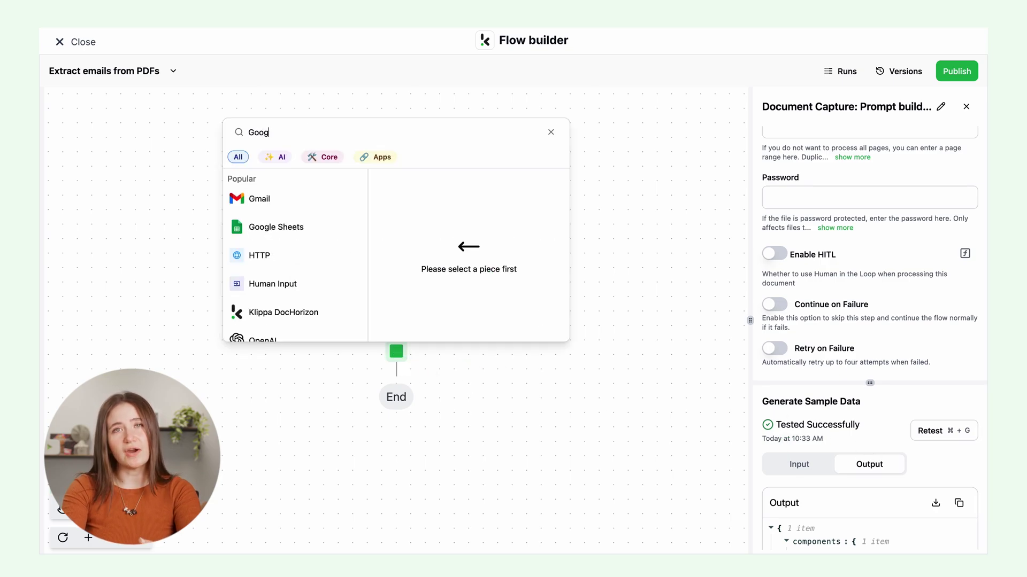
pyautogui.write('le drive')
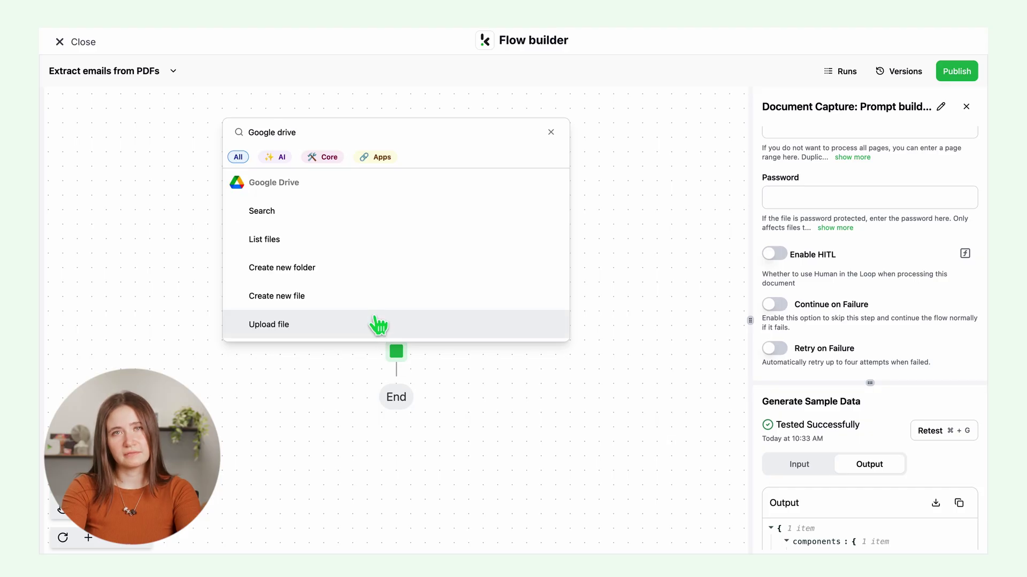
pyautogui.click(319, 297)
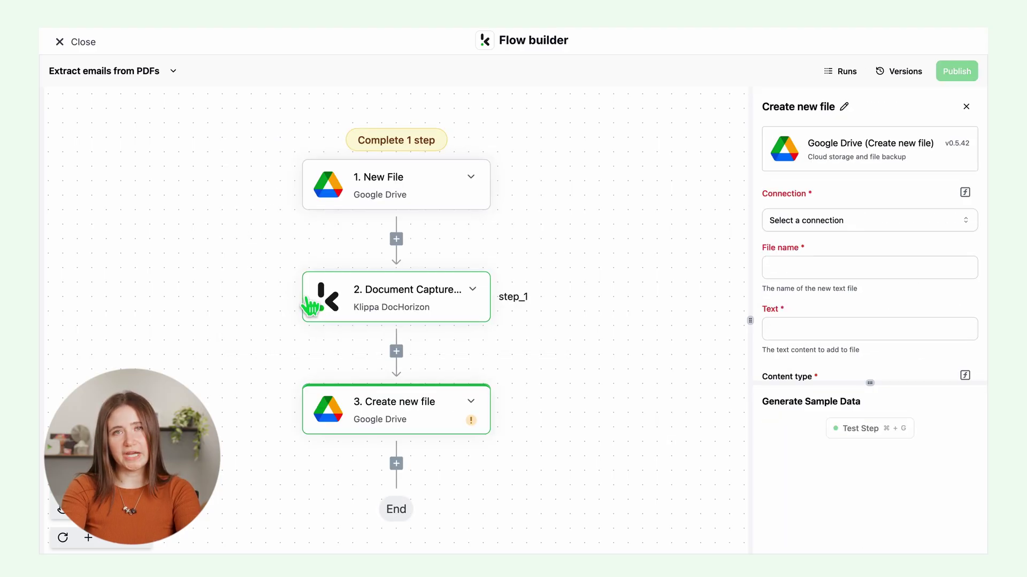
pyautogui.click(847, 221)
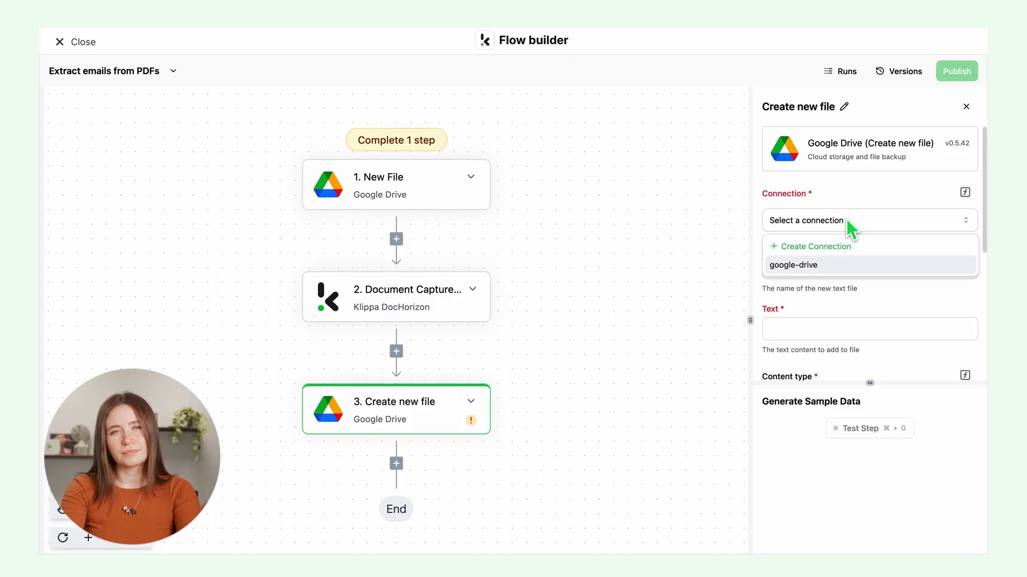
pyautogui.click(832, 266)
# - Use the extracted Emailadress as the .json file name and as the file text
pyautogui.click(842, 273)
pyautogui.click(719, 359)
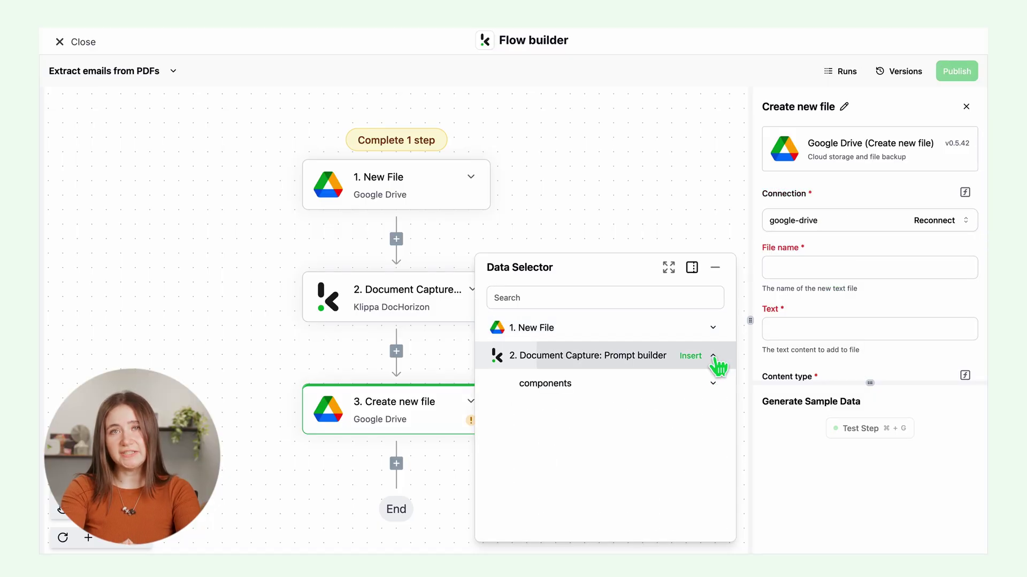
pyautogui.click(714, 385)
pyautogui.click(715, 412)
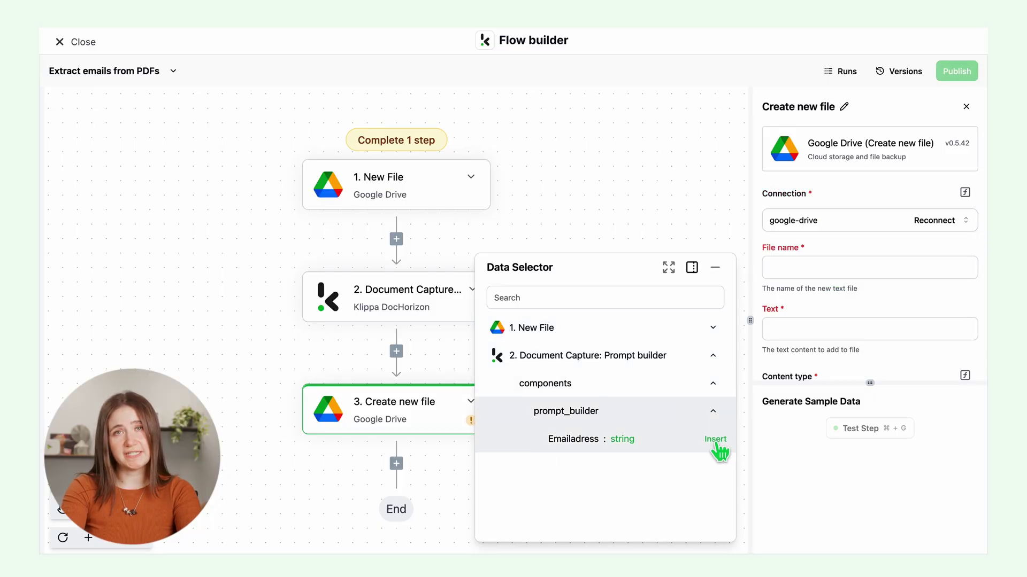
pyautogui.click(716, 440)
pyautogui.write('.json')
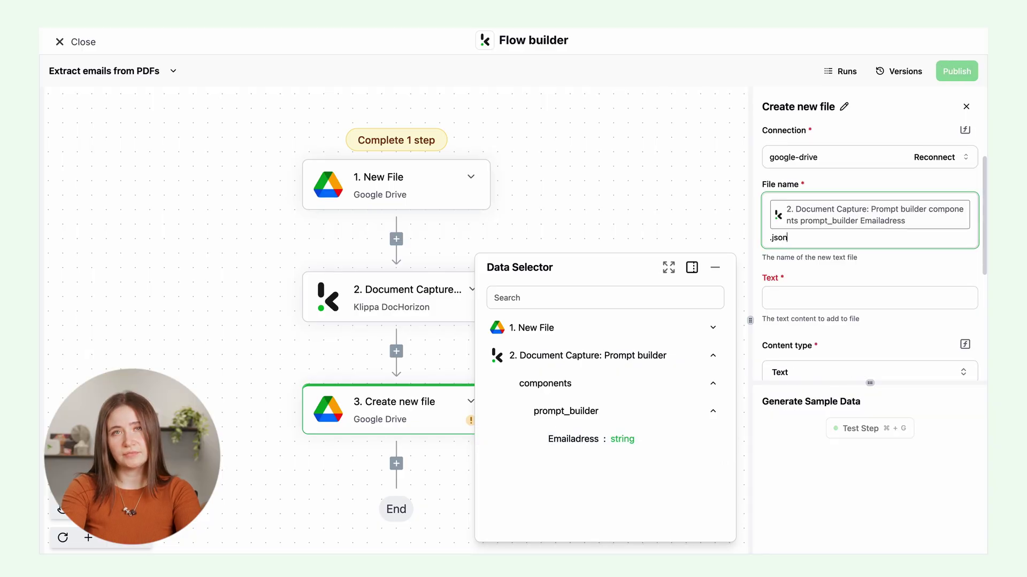
pyautogui.click(888, 300)
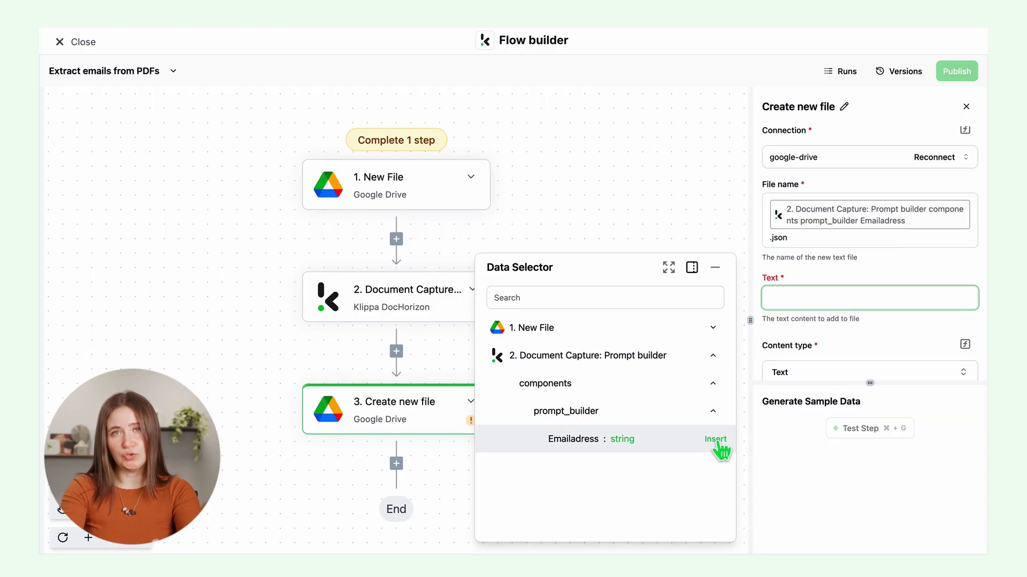
pyautogui.click(716, 440)
# - Keep Text content type, save into the Output folder, and test the step
pyautogui.scroll(-3, 882, 360)
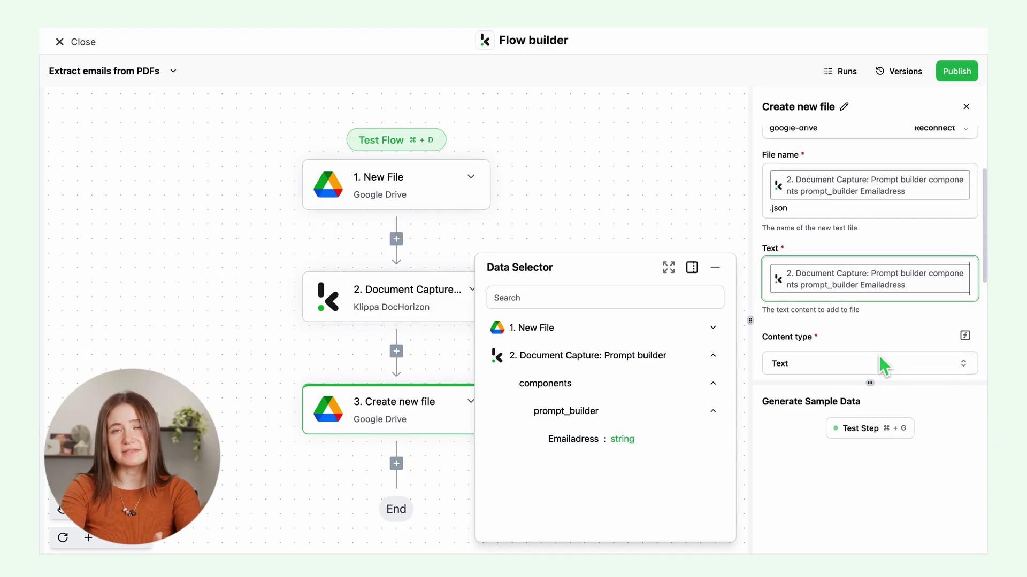
pyautogui.click(887, 225)
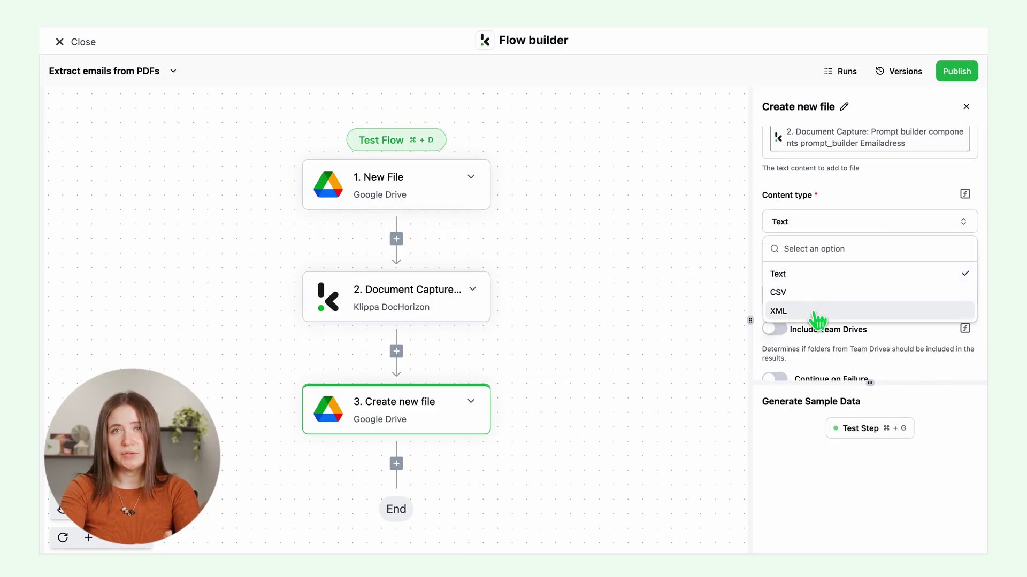
pyautogui.click(815, 275)
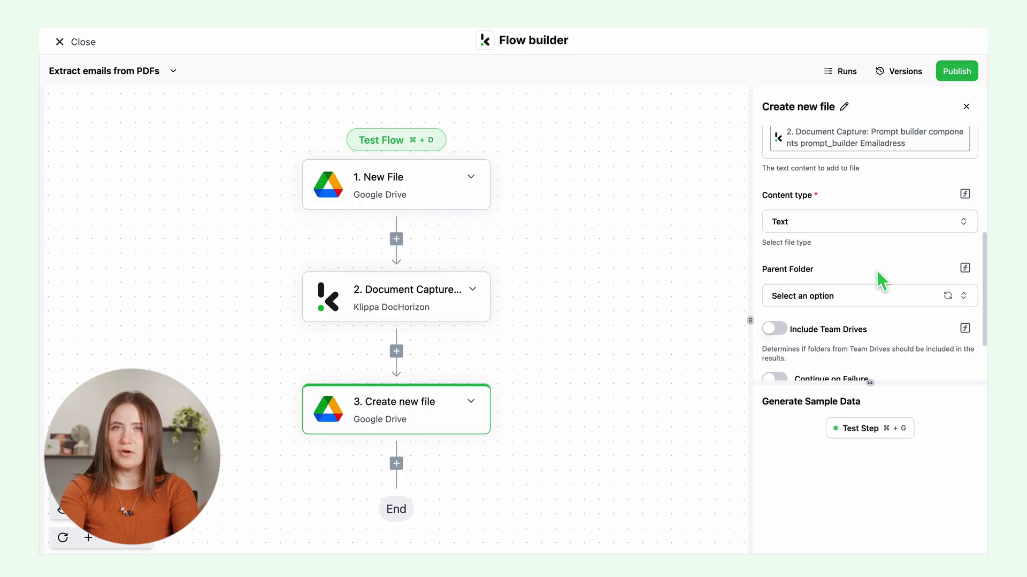
pyautogui.click(869, 296)
pyautogui.click(829, 314)
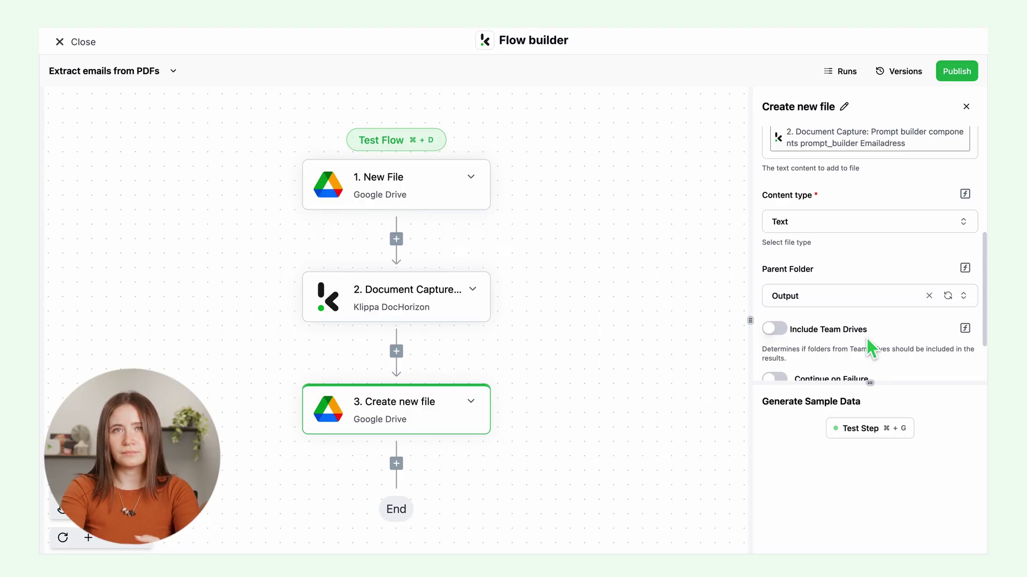
pyautogui.click(854, 434)
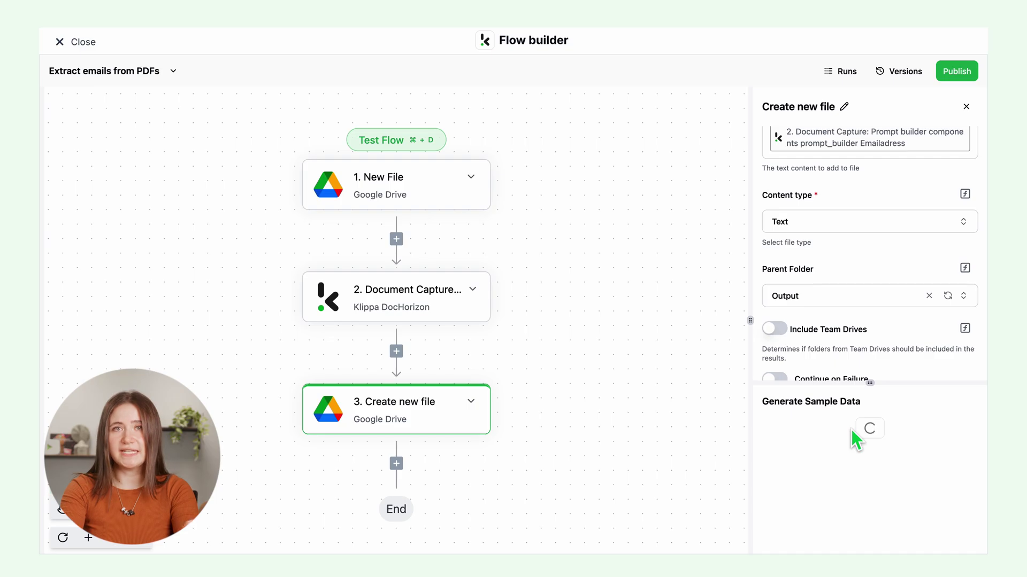